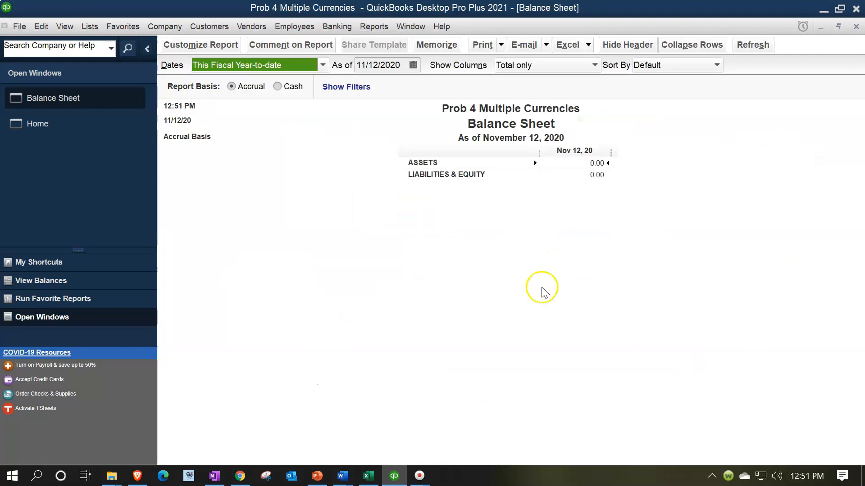
Set the Balance Sheet report's date range to 01/01/2021 through 12/31/2021.
left_click(208, 47)
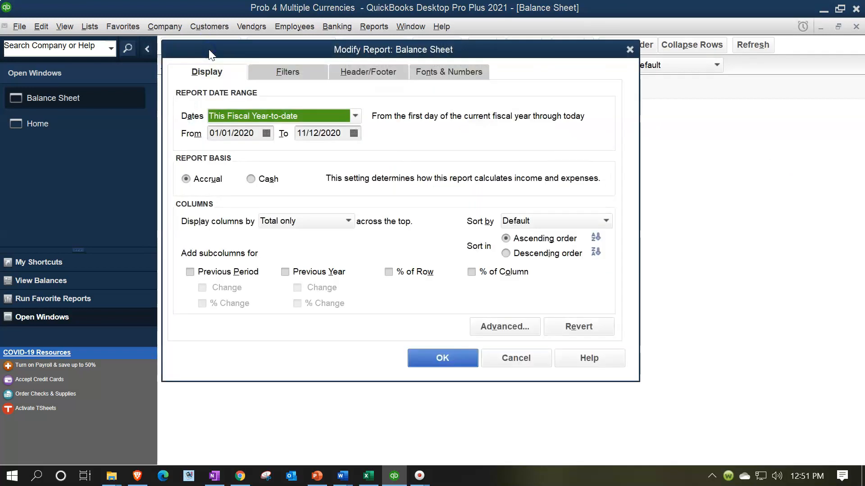
type("01012021")
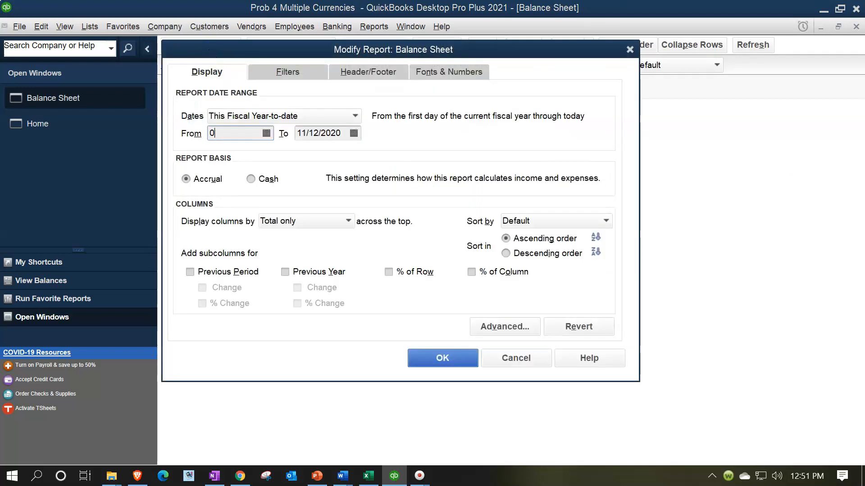
key("Tab")
type("12312021")
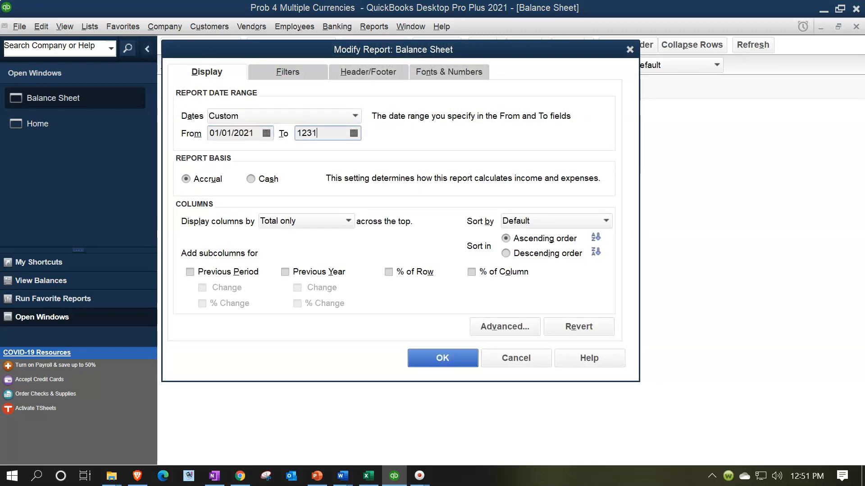
key("Tab")
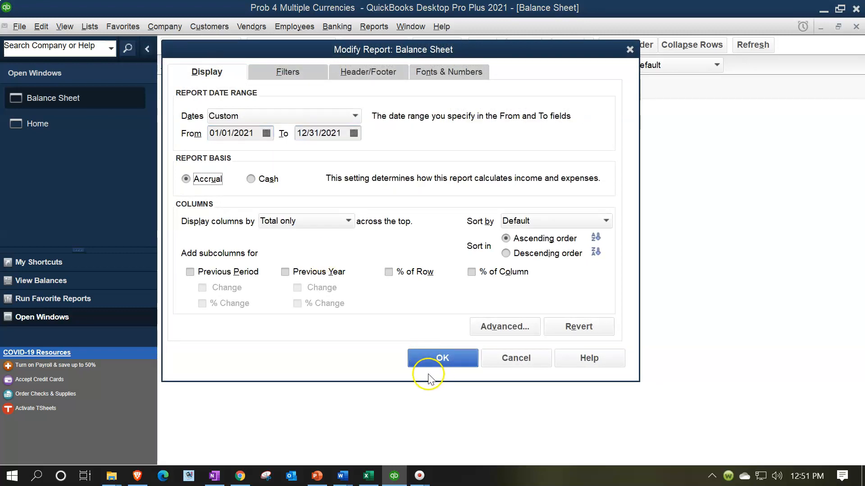
left_click(440, 359)
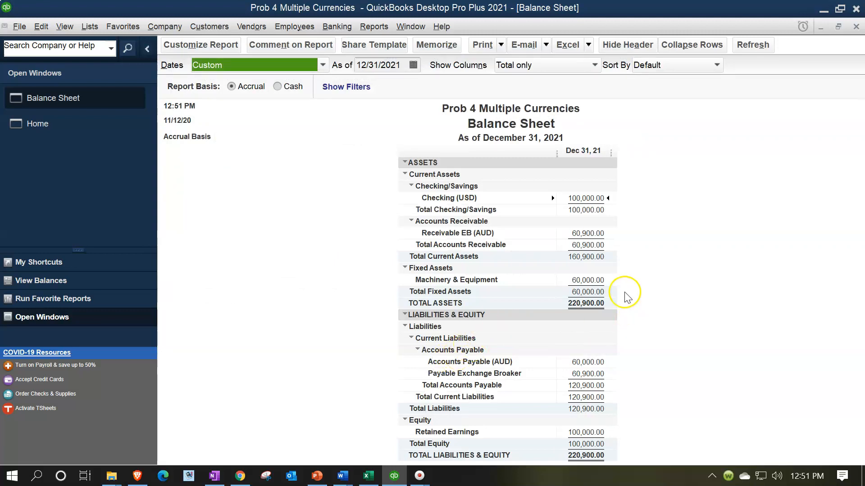
Examine the Machinery & Equipment, Receivable EB (AUD) and Accounts Payable (AUD) amounts on the Balance Sheet.
left_click(590, 279)
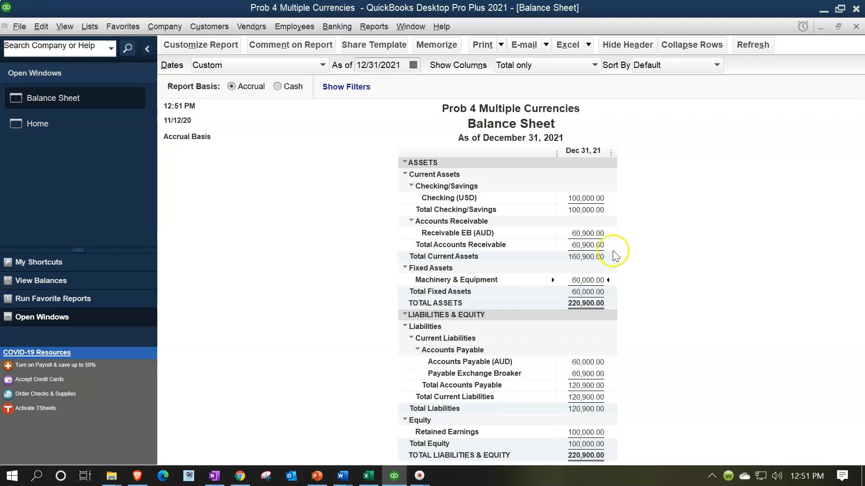
left_click(588, 364)
left_click(586, 233)
left_click(686, 253)
left_click(584, 280)
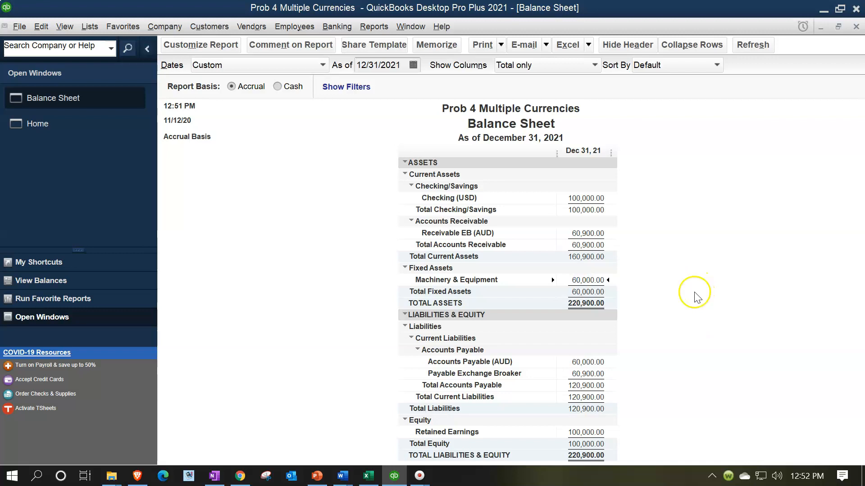
left_click(594, 234)
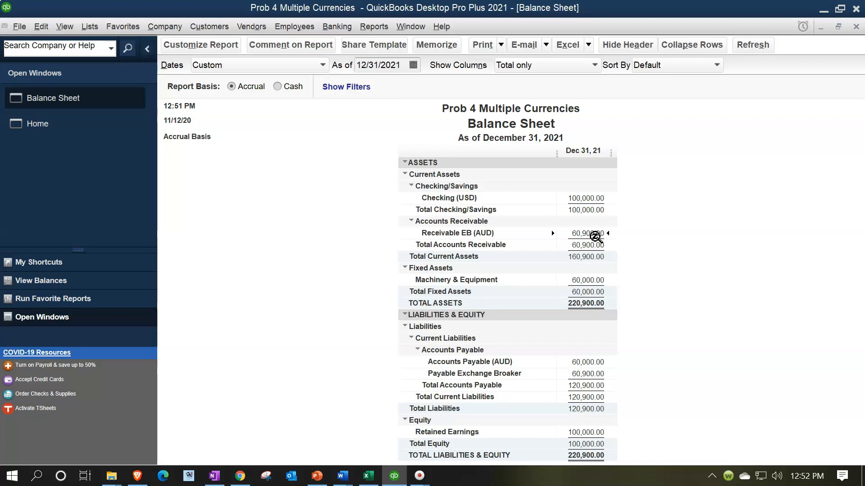
left_click(598, 239)
left_click(591, 238)
left_click(598, 365)
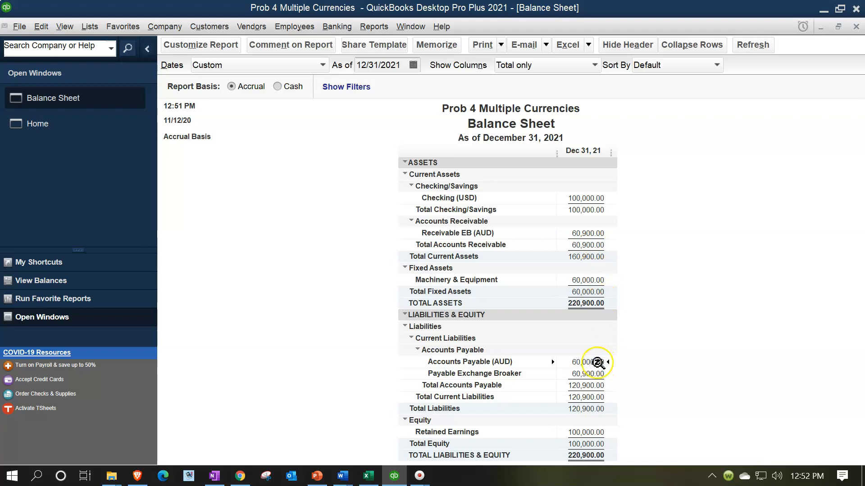
left_click(604, 367)
Switch to the Excel forward contract workbook and examine the Year 1 accounts' entries and ending balances on the Preview sheet.
left_click(369, 476)
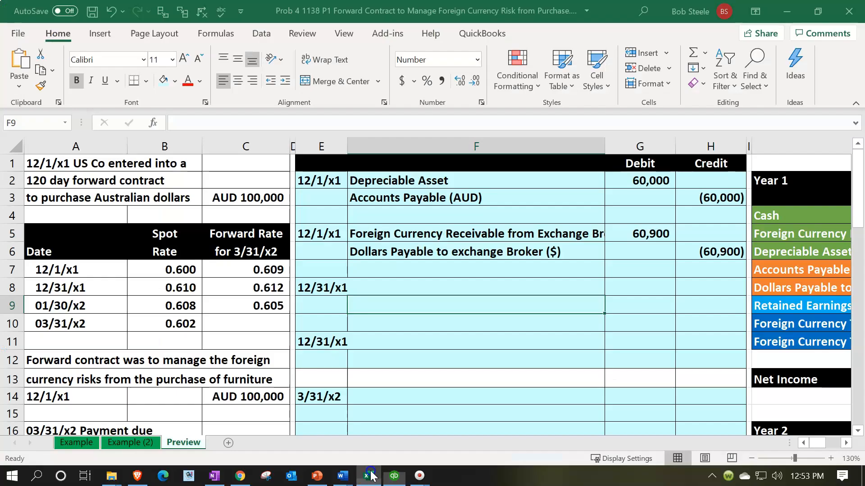
left_click(501, 316)
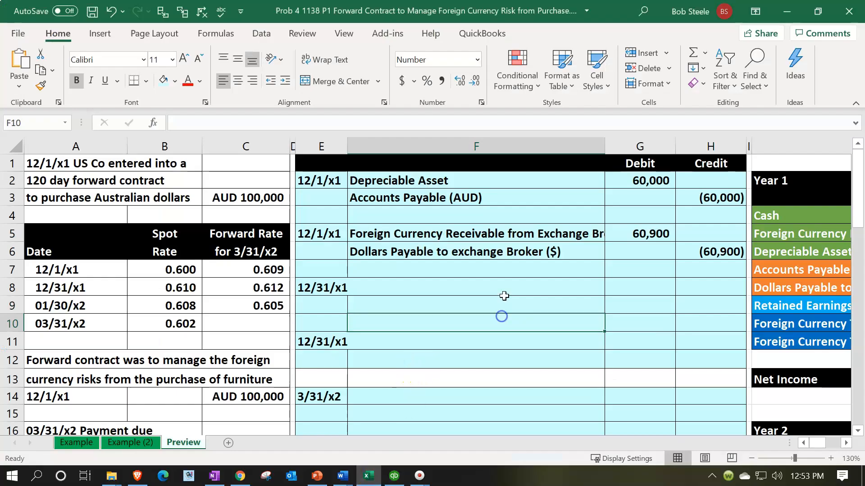
key("Right")
key("Right")
key("Right")
key("Right")
key("Right")
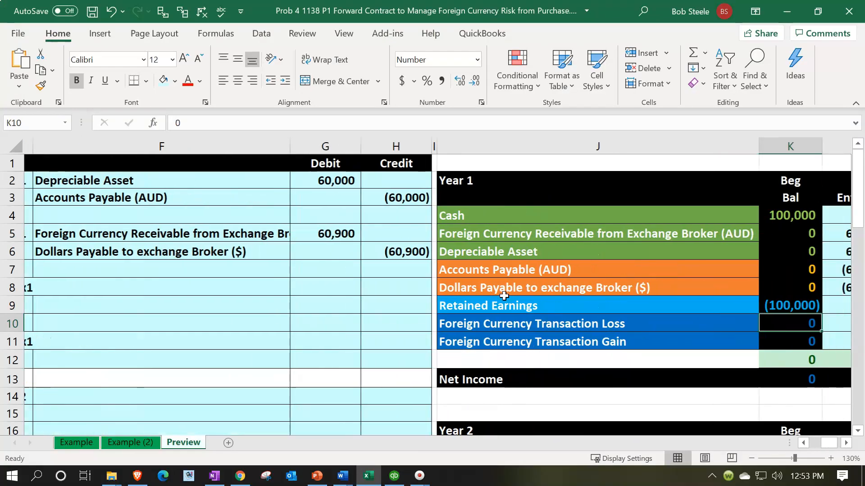
key("Right")
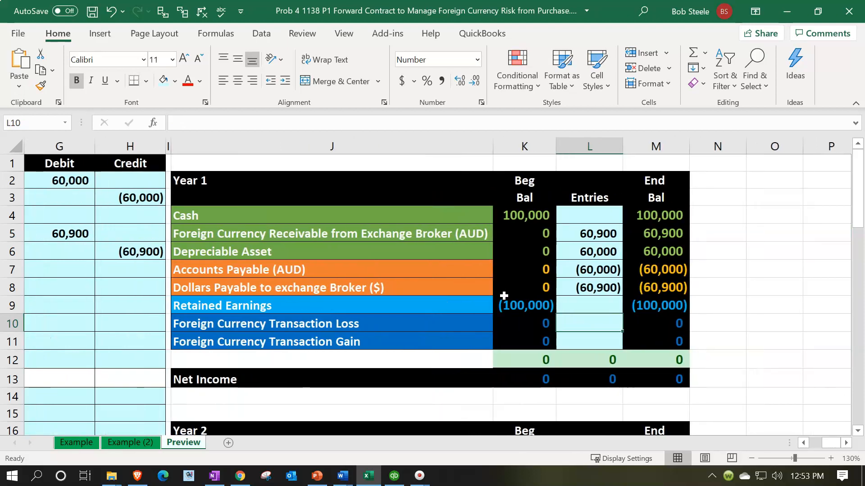
key("Up")
key("Up")
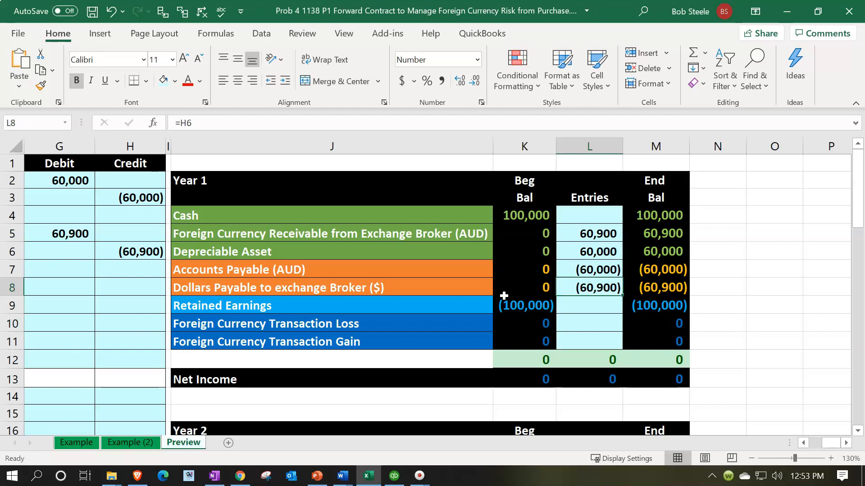
key("Up")
key("Left")
key("Left")
key("Left")
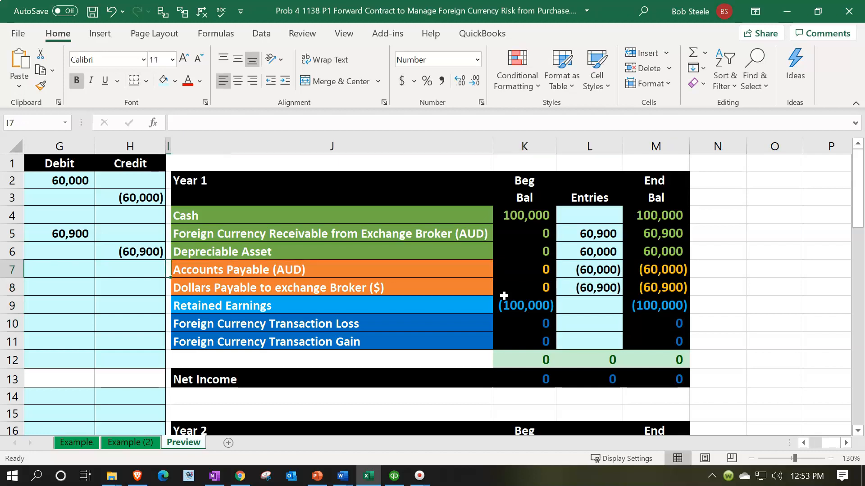
key("Right")
key("Right")
key("Right")
key("Right")
key("Right")
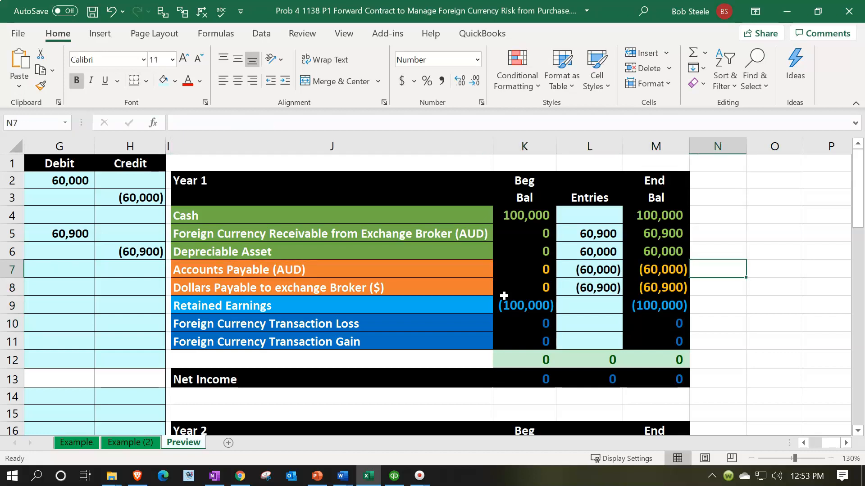
Highlight cell N7, beside the Year 1 Accounts Payable (AUD) ending balance, in yellow.
right_click(729, 268)
left_click(622, 54)
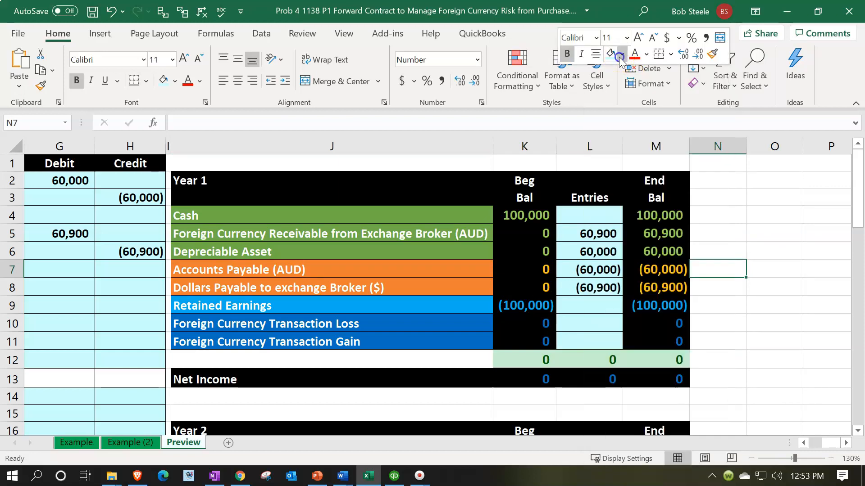
left_click(644, 181)
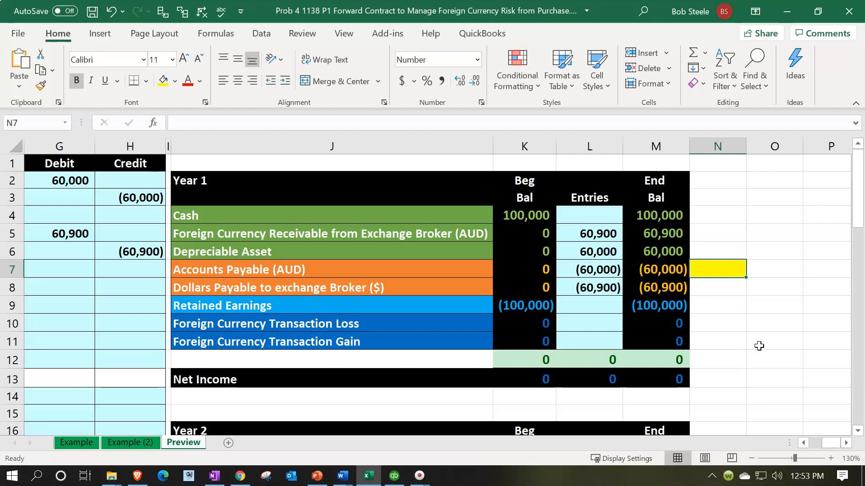
Review the Year 1 ending balances for Accounts Payable, Depreciable Asset and Foreign Currency Transaction Loss.
key("Left")
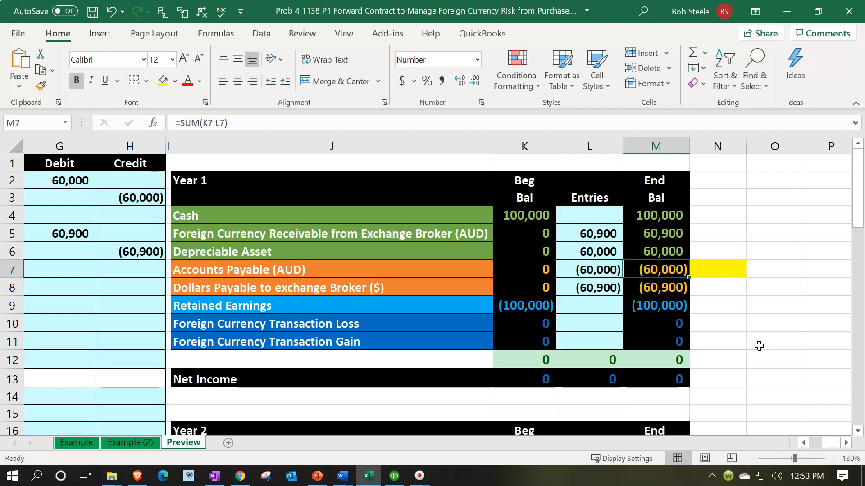
key("Up")
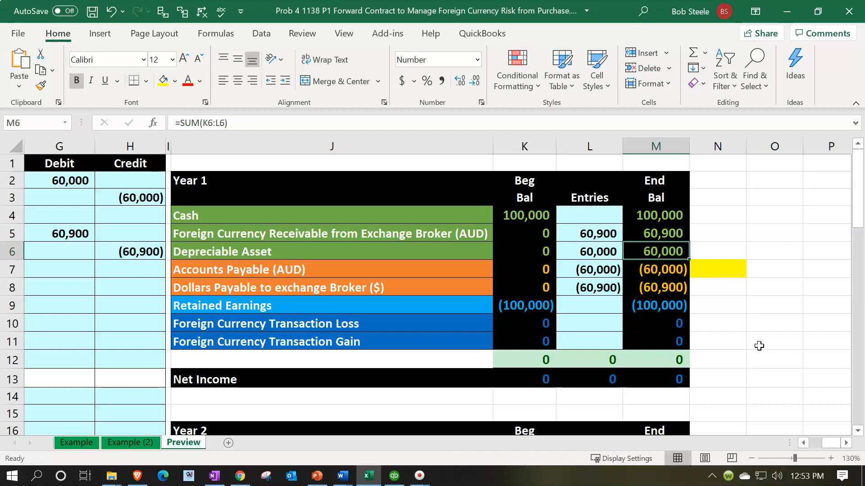
key("Down")
key("Down")
key("Down")
key("Down")
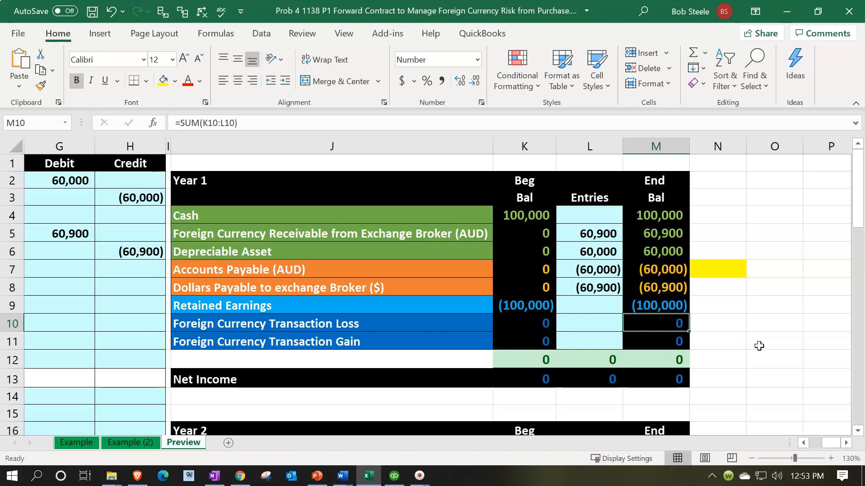
key("Up")
key("Up")
key("Up")
key("Up")
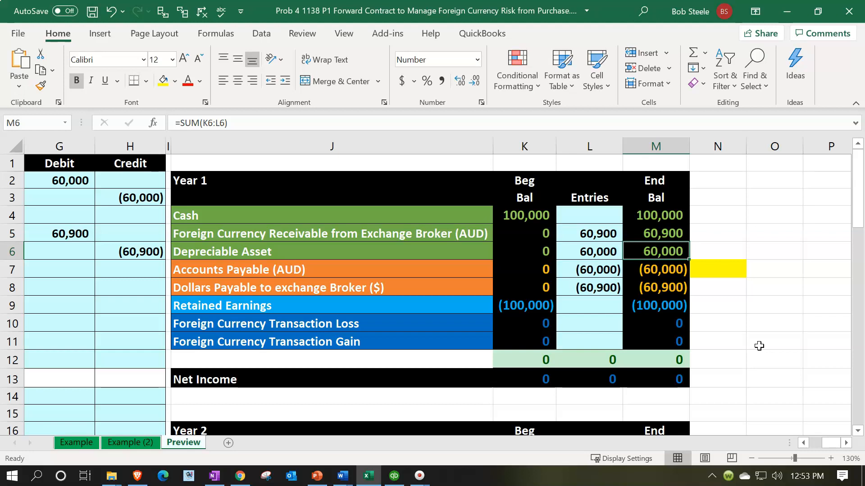
Return to the exchange rate table and open Calculator in its compact always-on-top view over the journal entry area.
left_click(299, 318)
key("Left")
key("Left")
key("Left")
key("Left")
key("Left")
key("Left")
key("Left")
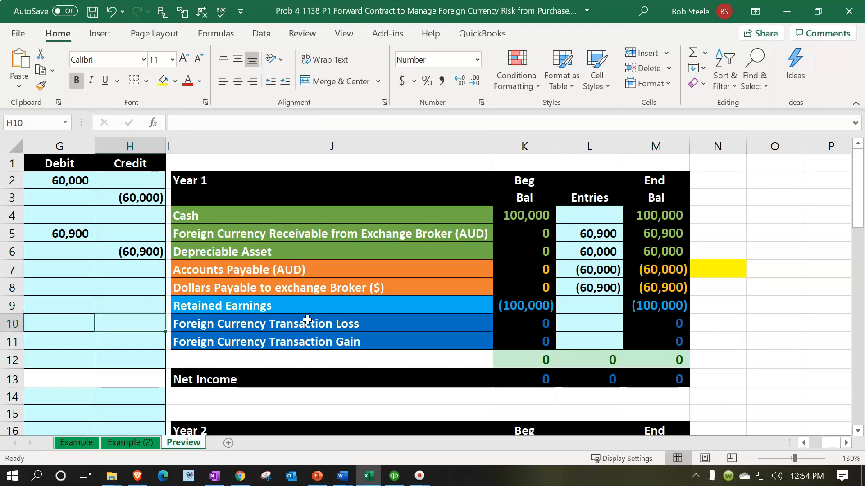
key("Left")
key("Left")
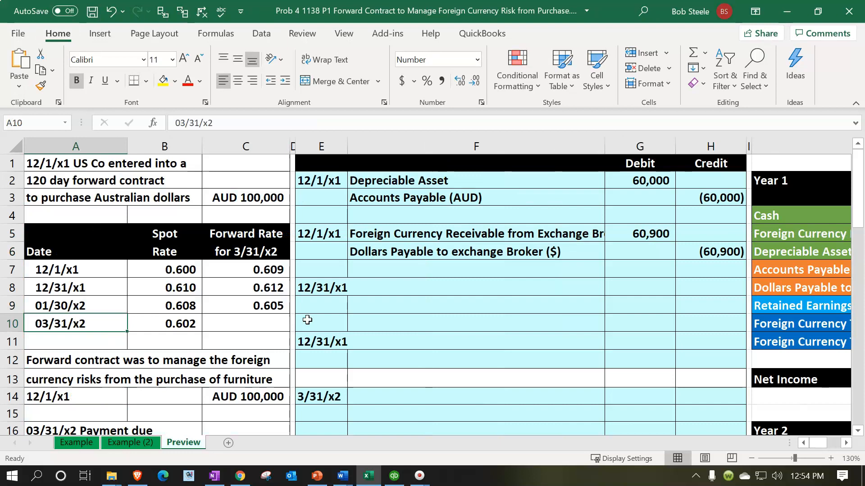
key("XF86Calculator")
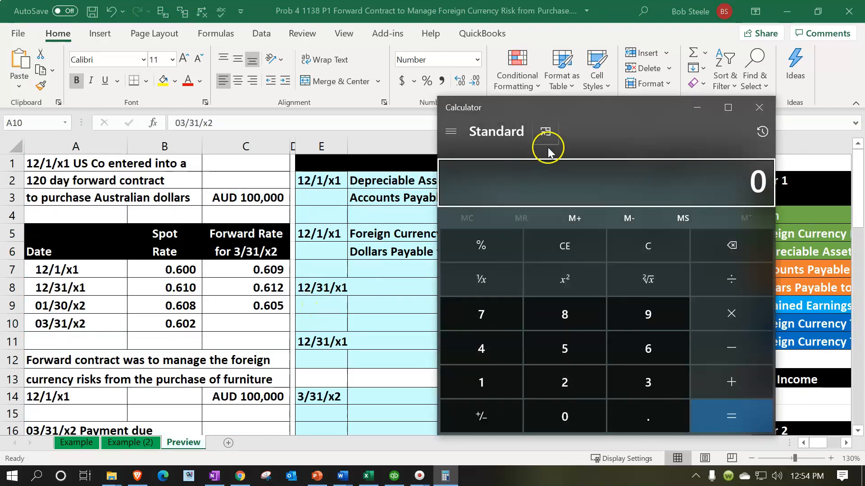
left_click(550, 141)
left_click_drag(783, 27, 560, 299)
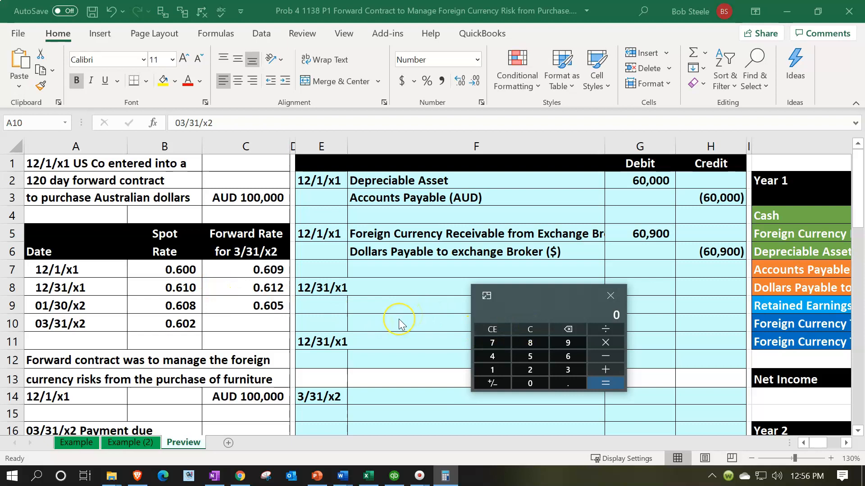
Calculate 100000 × .61 for the payable at the 12/31/x1 spot rate, and move the calculator off the worksheet.
type("1000000")
key("asterisk")
type(".61")
key("Return")
left_click(552, 310)
left_click_drag(545, 299, 678, 225)
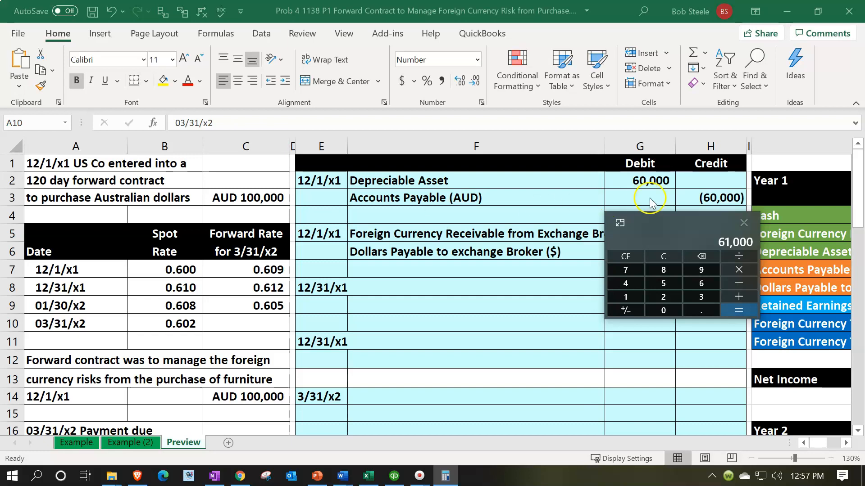
left_click_drag(674, 223, 642, 0)
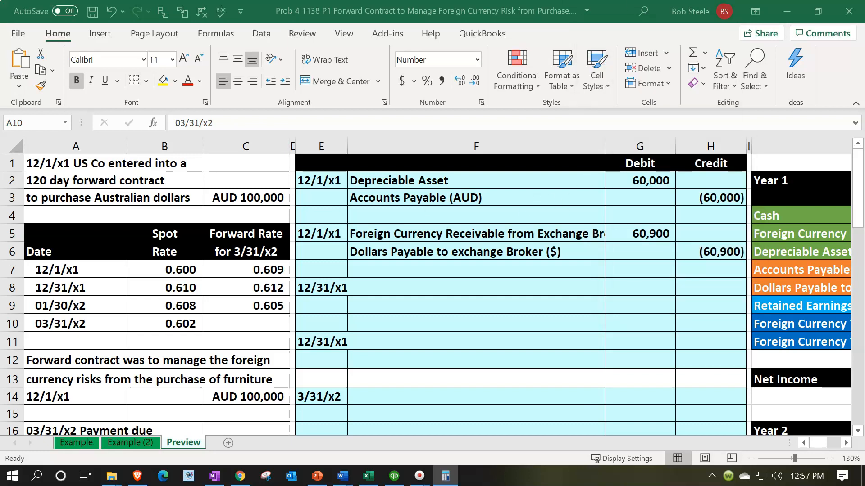
Enter the Foreign Currency Transaction Loss account for the first 12/31/x1 journal entry in F8 with the formula =J10.
left_click(390, 288)
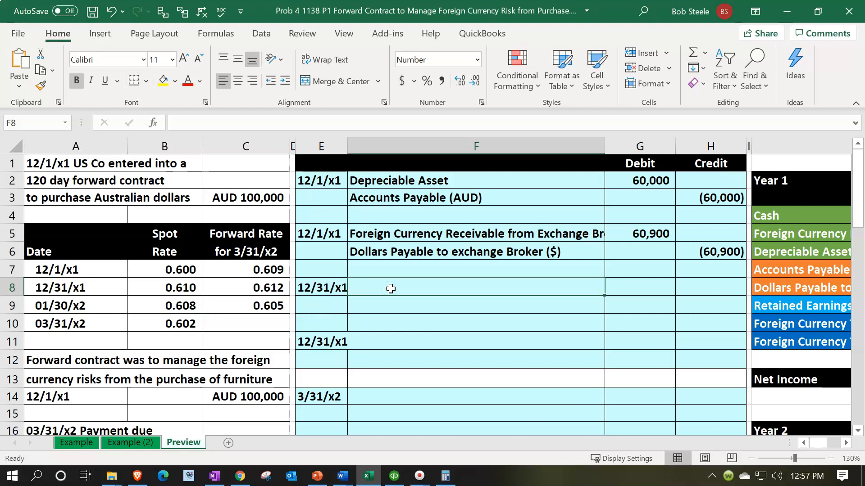
type("=")
key("Right")
key("Right")
key("Right")
key("Right")
key("Right")
key("Down")
key("Down")
key("Left")
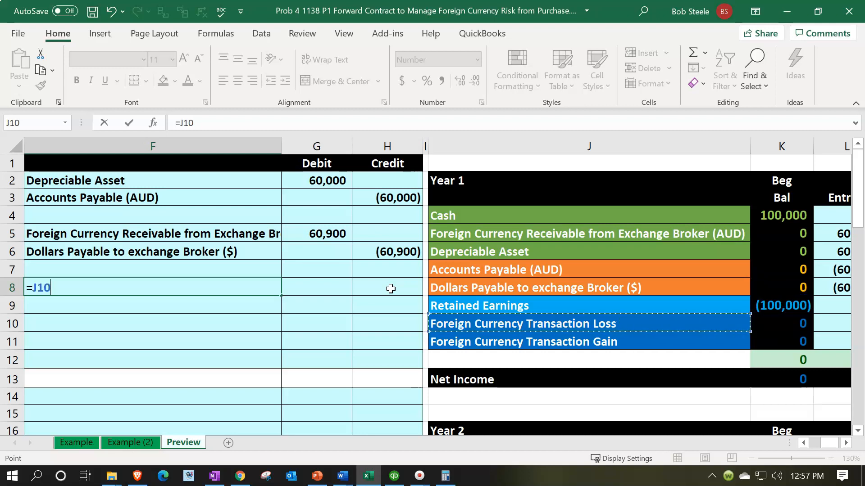
key("Return")
scroll(391, 289, "left", 1)
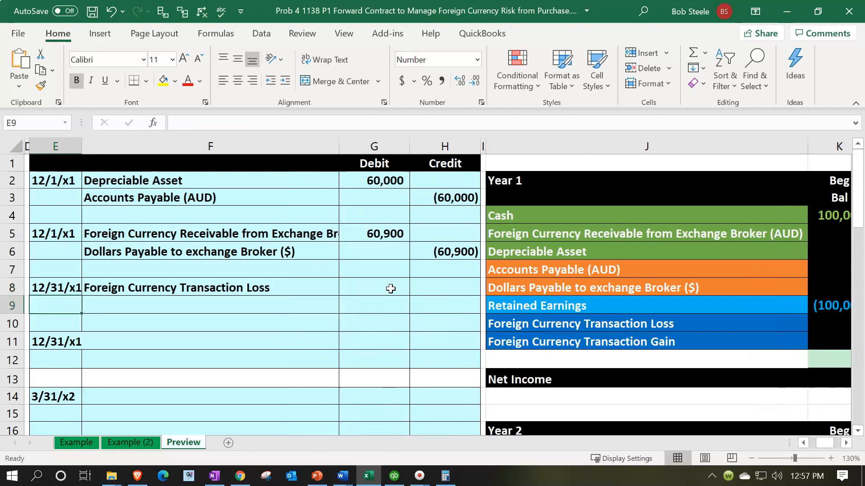
key("Up")
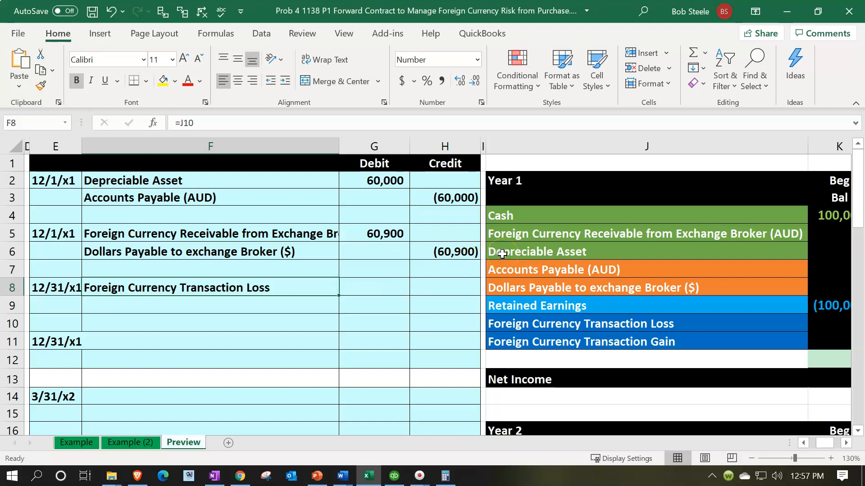
left_click(265, 301)
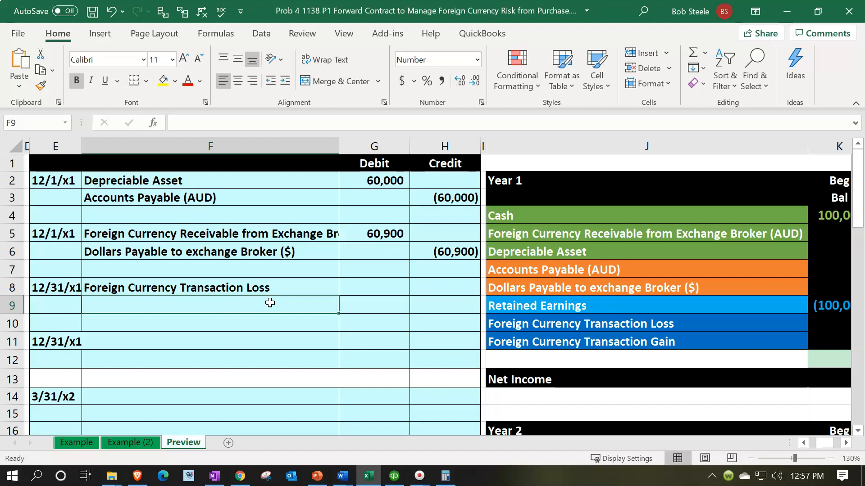
Enter the Accounts Payable (AUD) account for the 12/31/x1 journal entry in F9 with the formula =J7.
type("=")
key("Right")
key("Right")
key("Right")
key("Right")
key("Up")
key("Up")
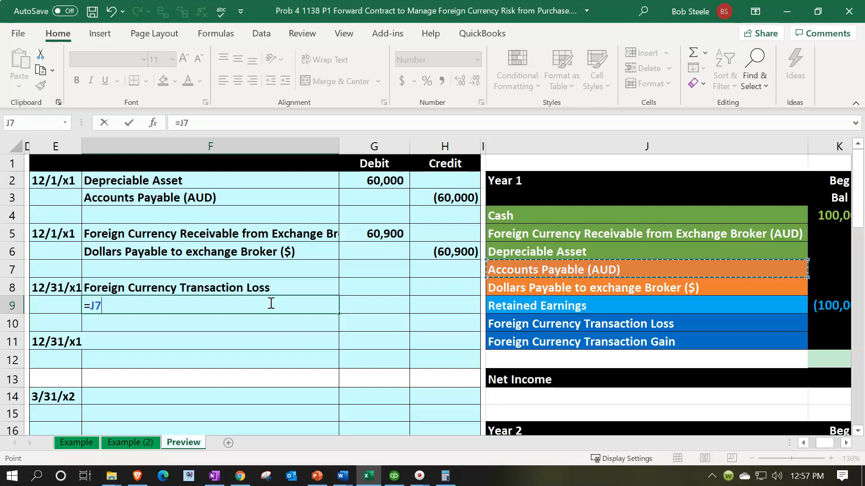
key("Return")
Calculate the transaction loss debit in G8 from the spot rate change times the AUD amount with the formula =(B8-B7)*C3.
key("Up")
key("Right")
key("Up")
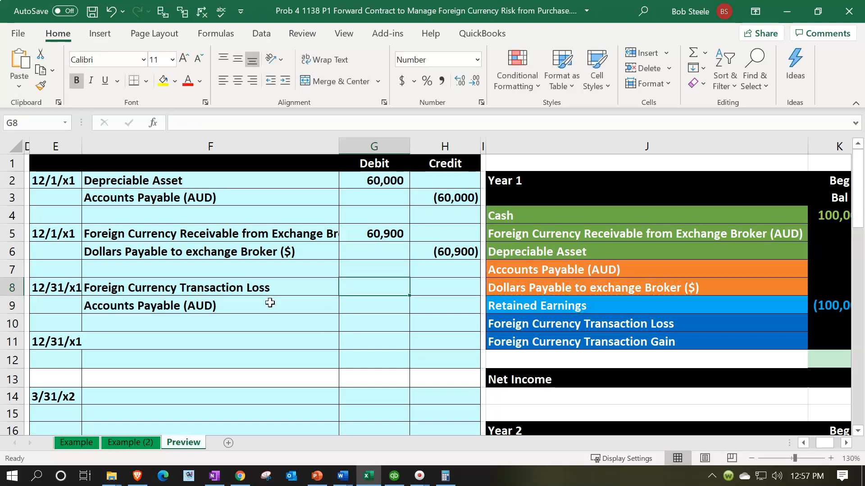
type("=")
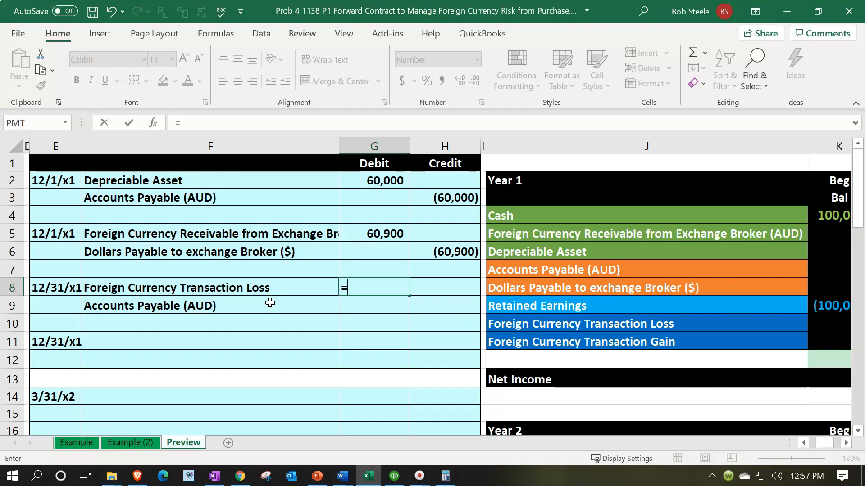
type("(")
key("Left")
key("Left")
key("Left")
key("Left")
key("Left")
key("Left")
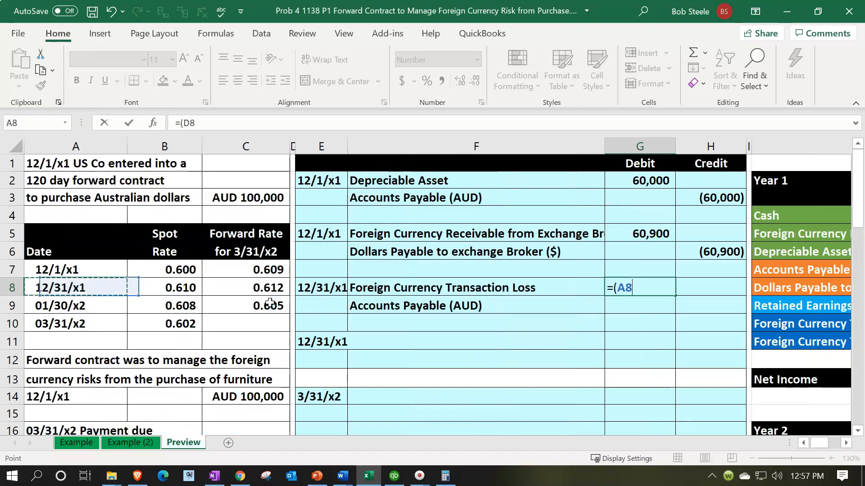
key("Right")
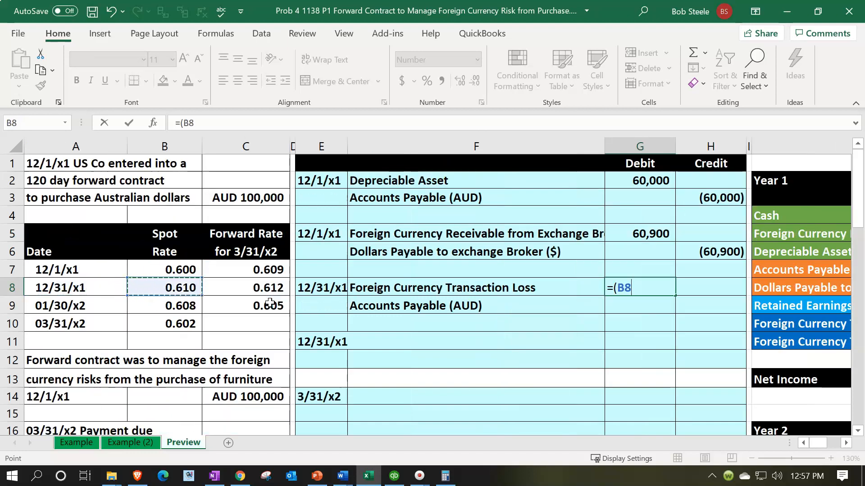
type("-")
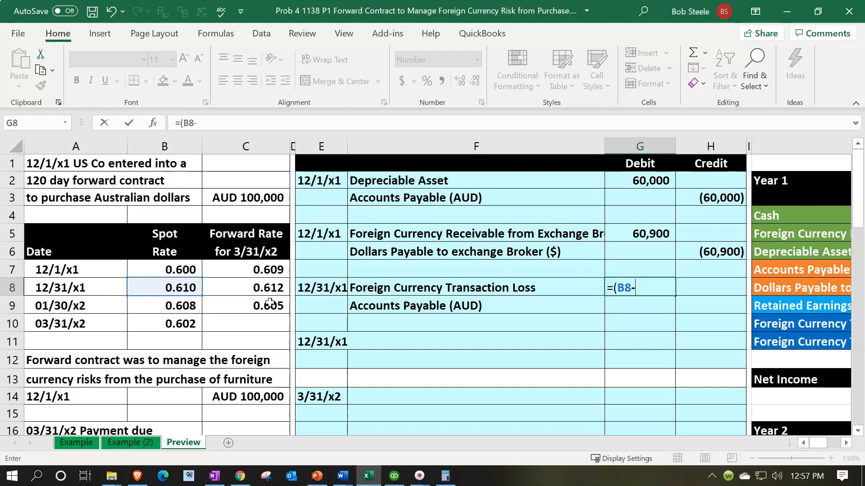
left_click(187, 271)
type(")")
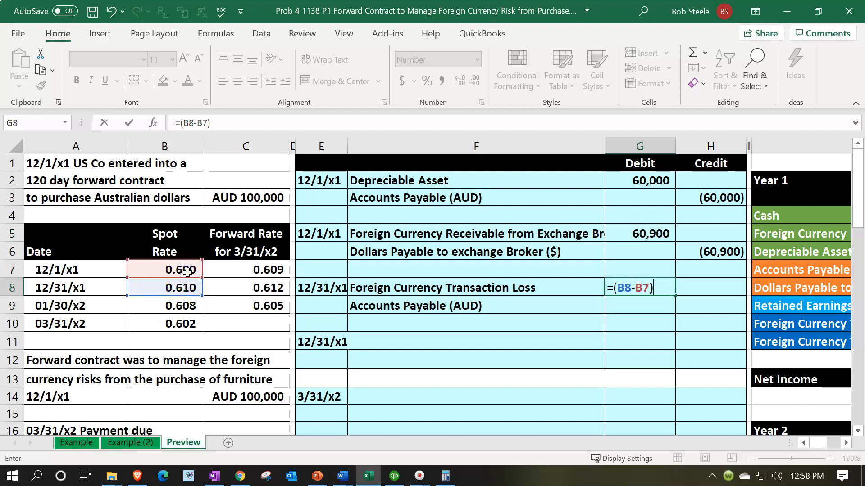
type("*")
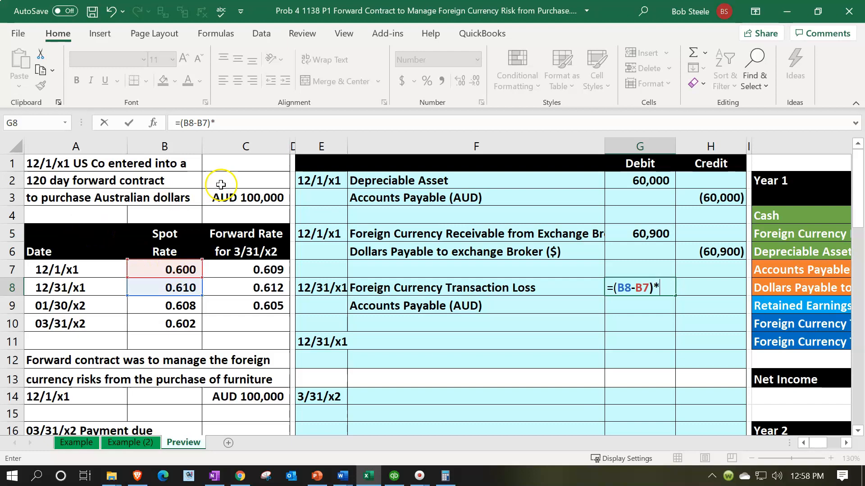
left_click(260, 191)
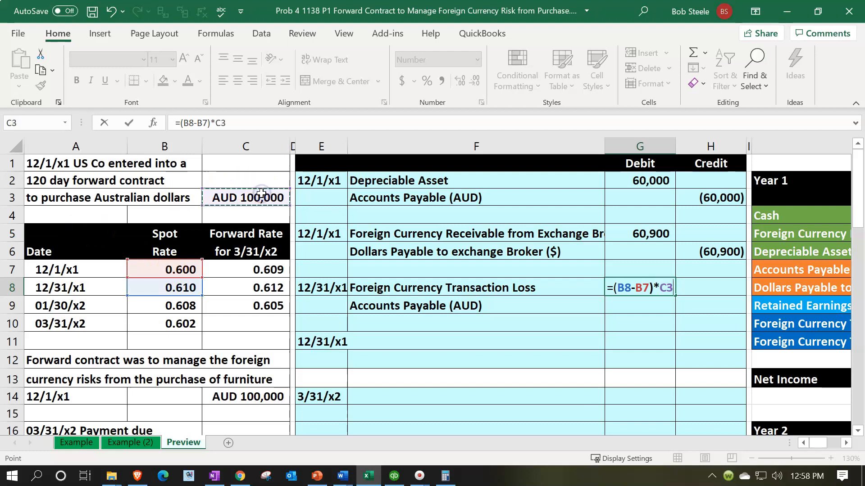
key("Return")
Enter the matching Accounts Payable credit in H9 as the negative of the debit in G8.
key("Tab")
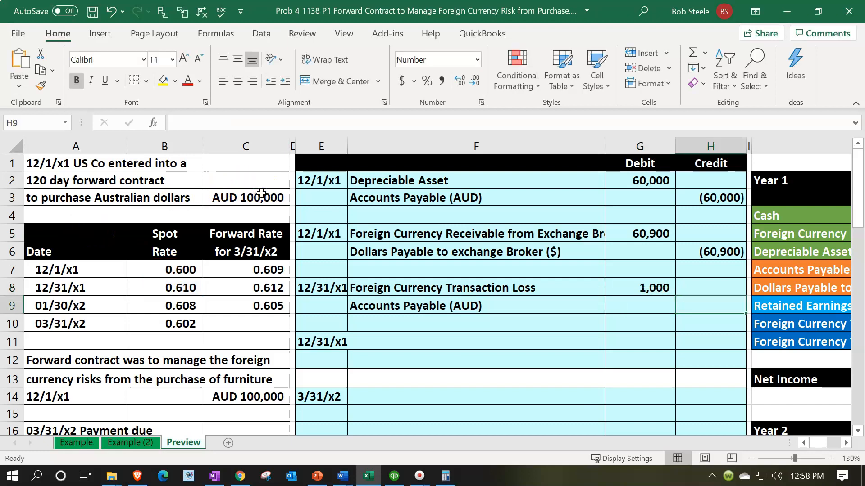
type("=-")
key("Left")
key("Up")
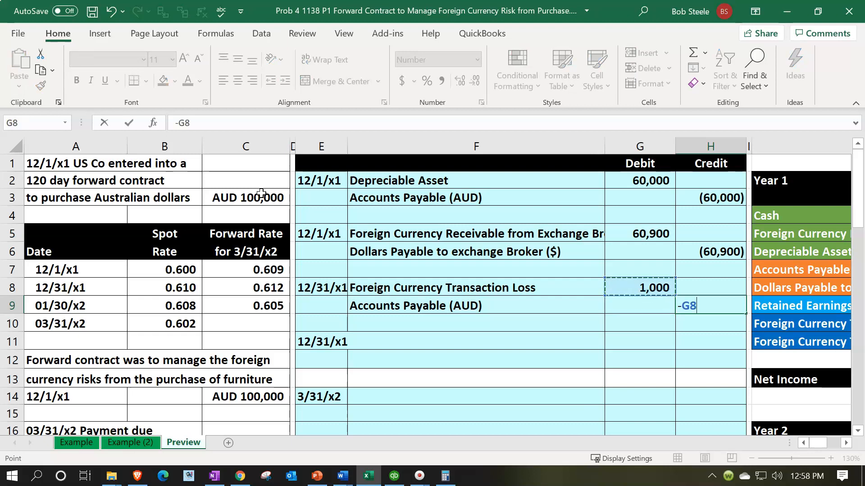
key("Return")
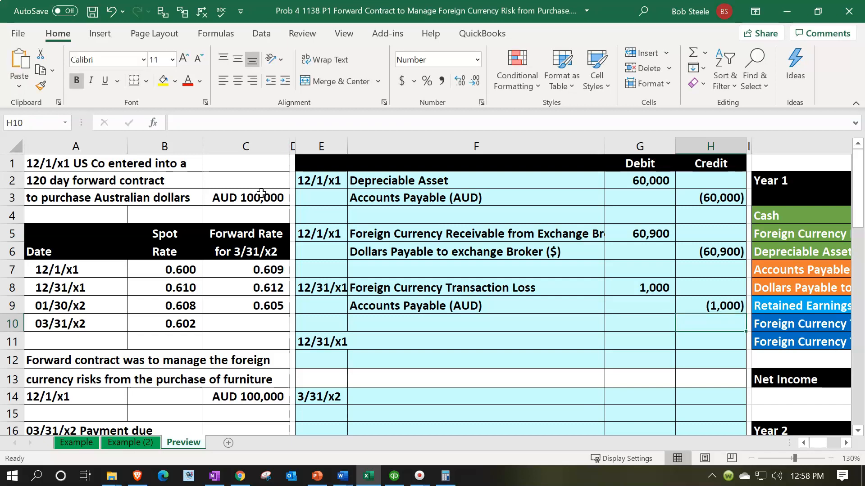
Post the Foreign Currency Transaction Loss to the Year 1 Entries column by linking L10 to the debit in G8.
mouse_move(585, 1)
left_mouse_down()
mouse_move(560, 116)
mouse_move(452, 351)
mouse_move(581, 0)
left_mouse_up()
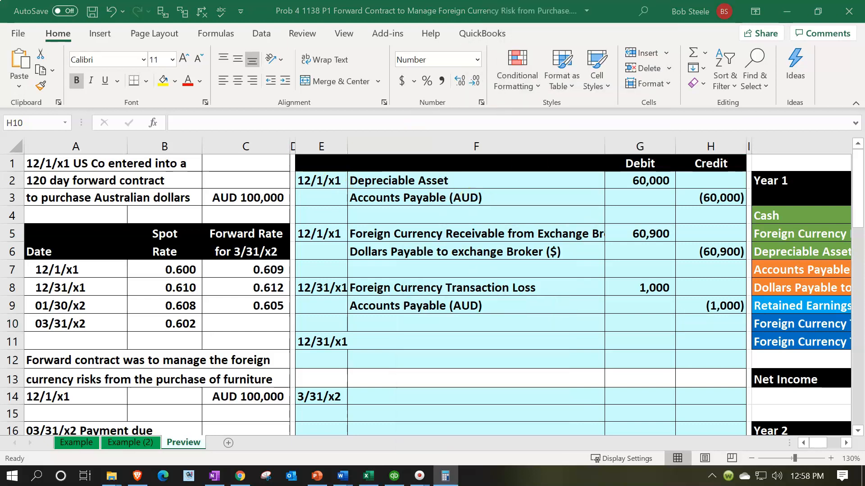
left_click(601, 285)
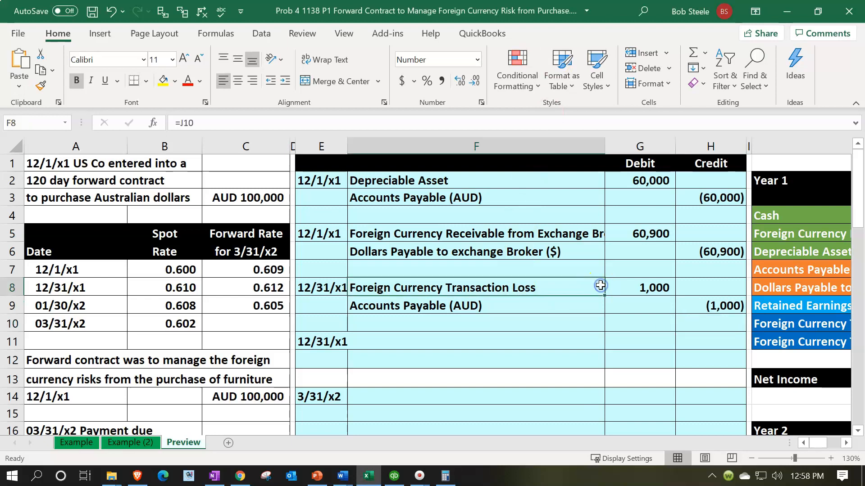
key("Right")
key("Right")
key("Right")
key("Right")
key("Right")
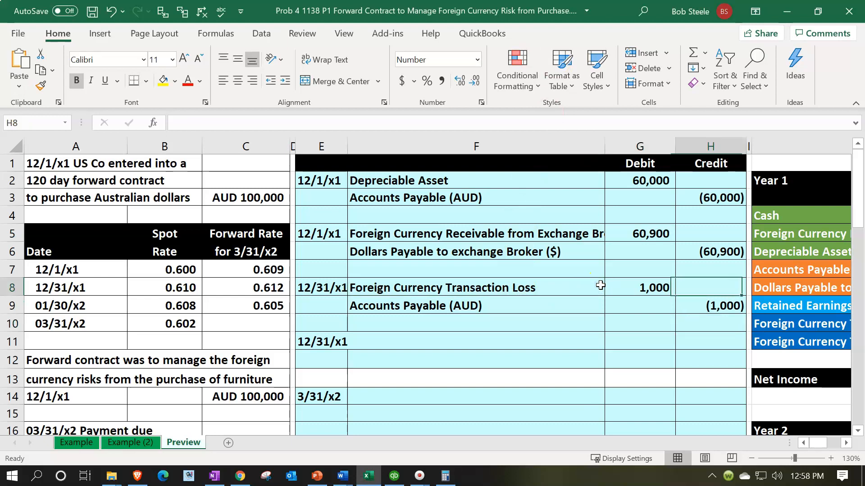
key("Down")
key("Down")
key("Right")
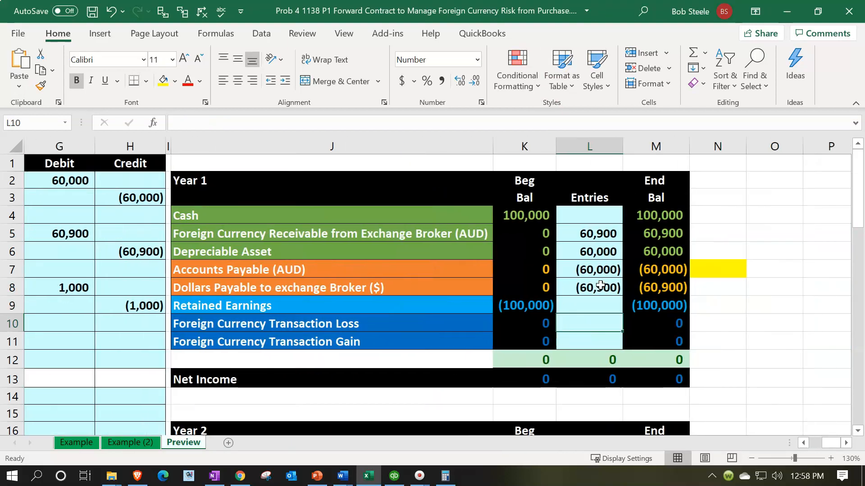
type("=")
key("Left")
key("Left")
key("Left")
key("Left")
key("Left")
key("Left")
key("Up")
key("Up")
key("Right")
key("Return")
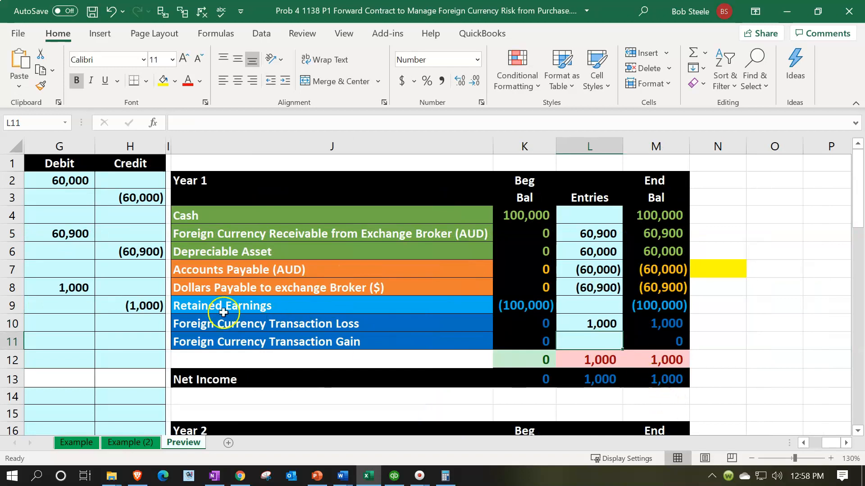
Add the credit in H9 to the Accounts Payable (AUD) posting in L7, making its formula =H3+H9.
left_click(145, 307)
key("Left")
key("Left")
key("Left")
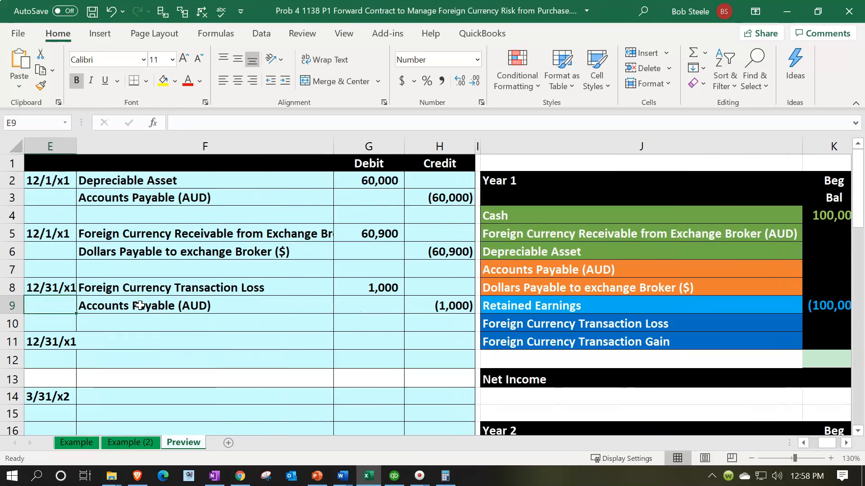
key("Right")
key("Right")
key("Right")
key("Up")
key("Up")
key("Right")
key("Right")
key("Right")
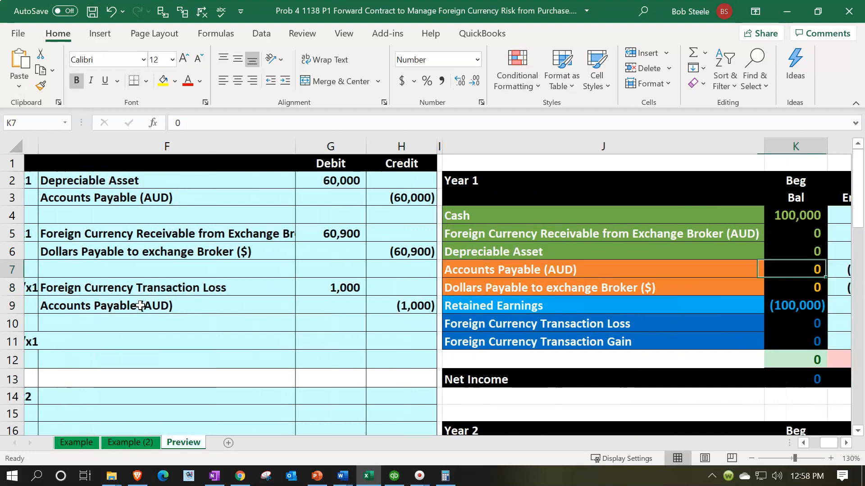
key("Right")
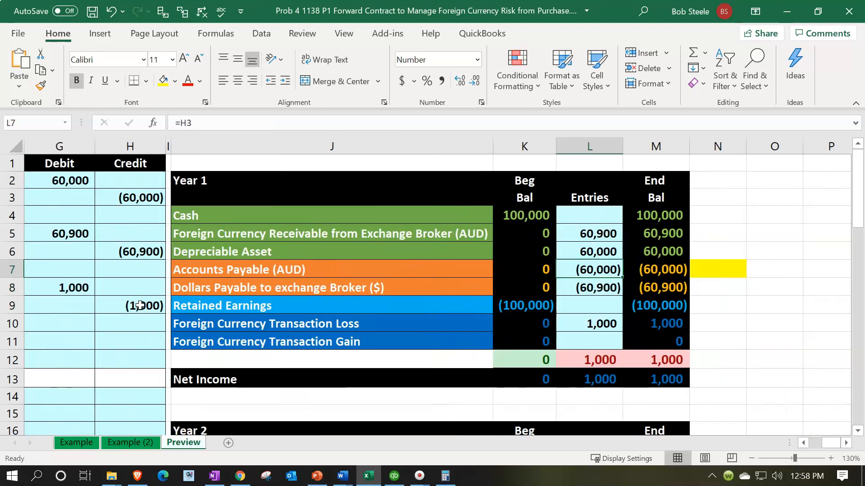
double_click(611, 273)
type("+")
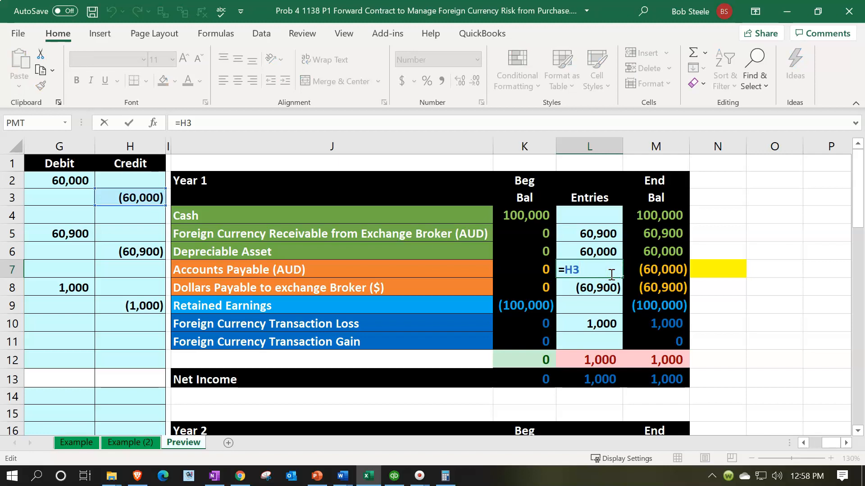
key("Return")
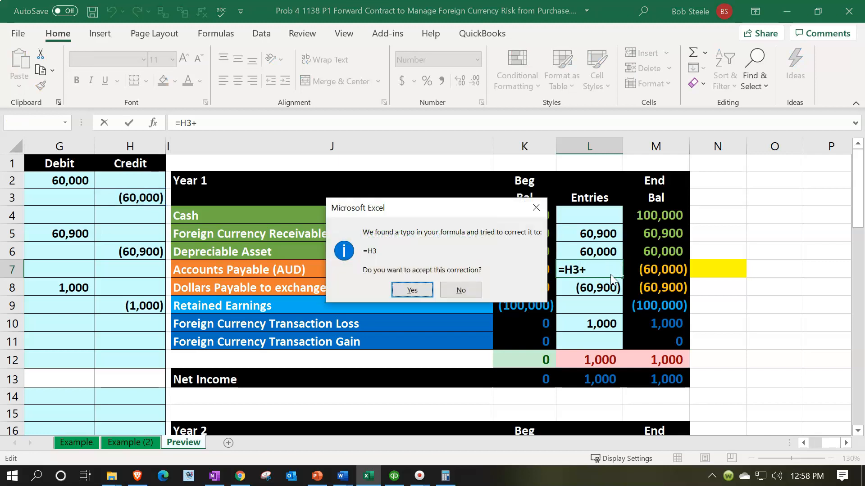
left_click(536, 208)
left_click(437, 285)
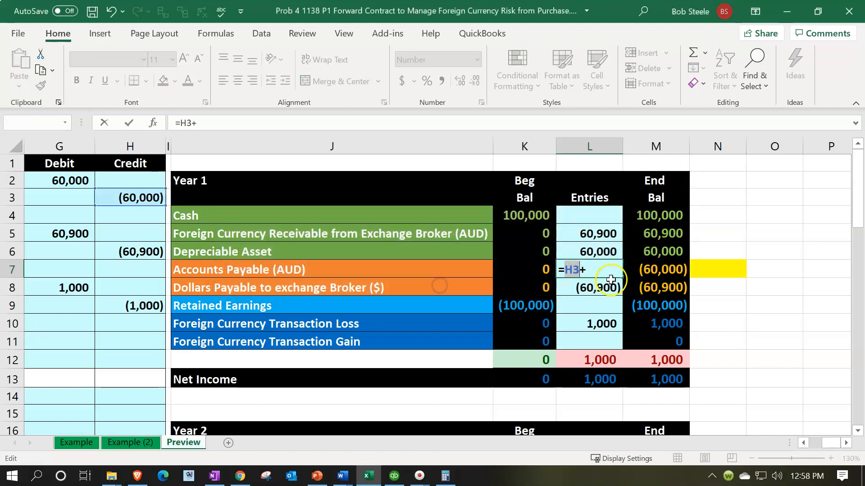
left_click(132, 306)
key("Return")
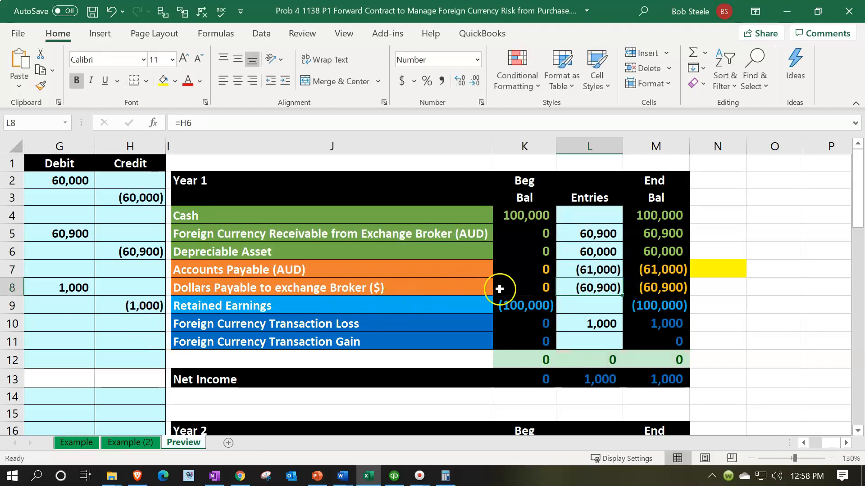
Check the Year 1 ending balance of Accounts Payable (AUD) and return to the journal entries.
left_click(648, 265)
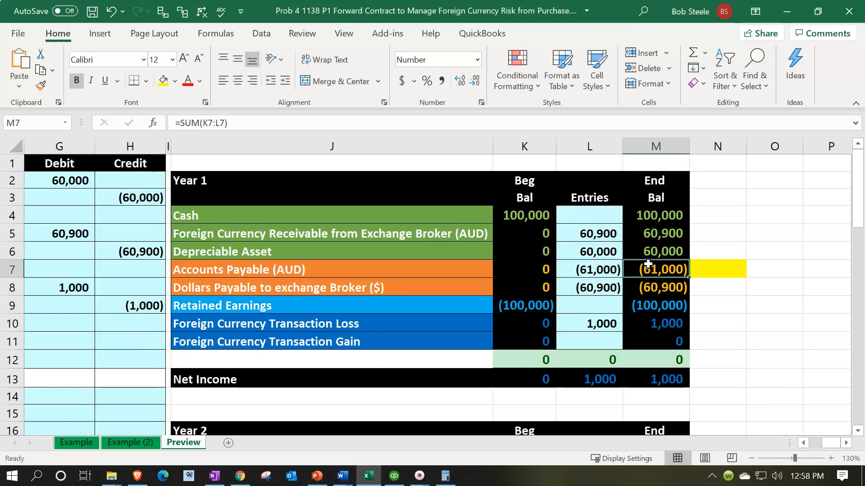
key("Left")
key("Left")
key("Left")
key("Left")
key("Left")
key("Left")
key("Left")
key("Left")
key("Left")
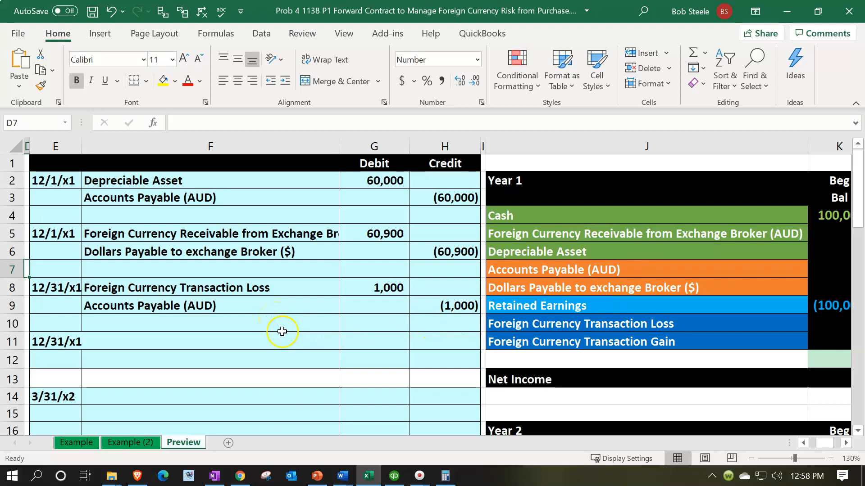
Switch to QuickBooks, open the Currency List and download the latest exchange rates.
left_click(401, 482)
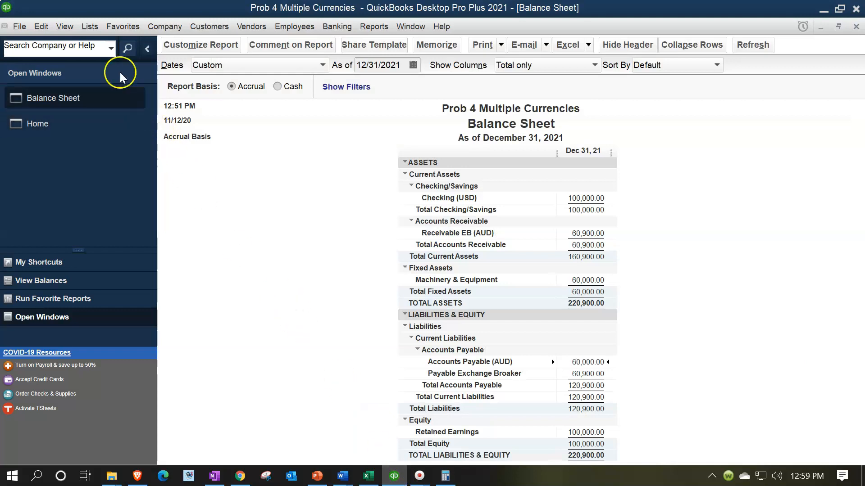
left_click(89, 28)
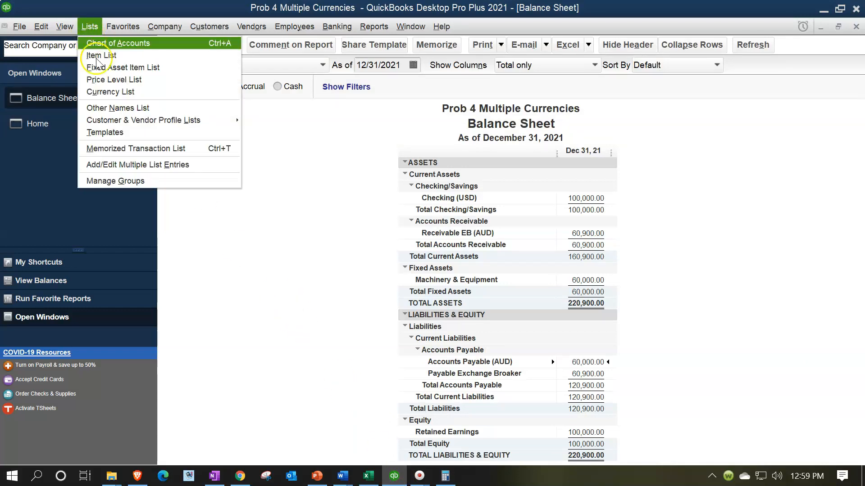
left_click(111, 93)
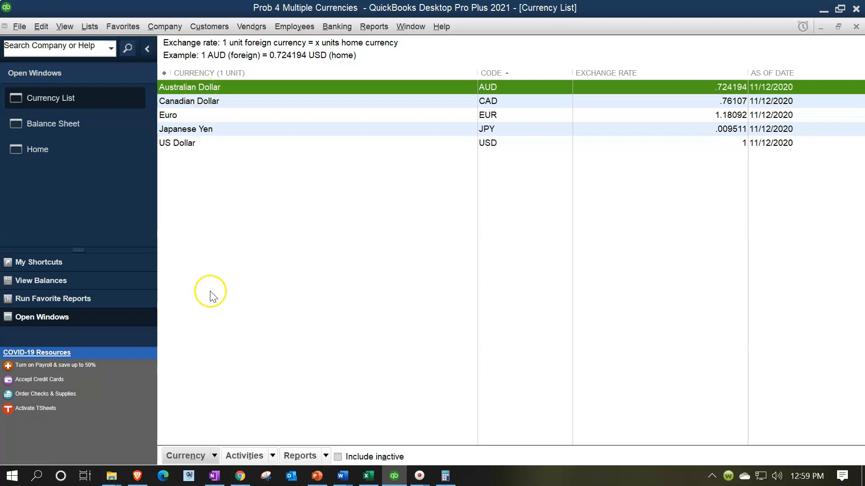
left_click(272, 456)
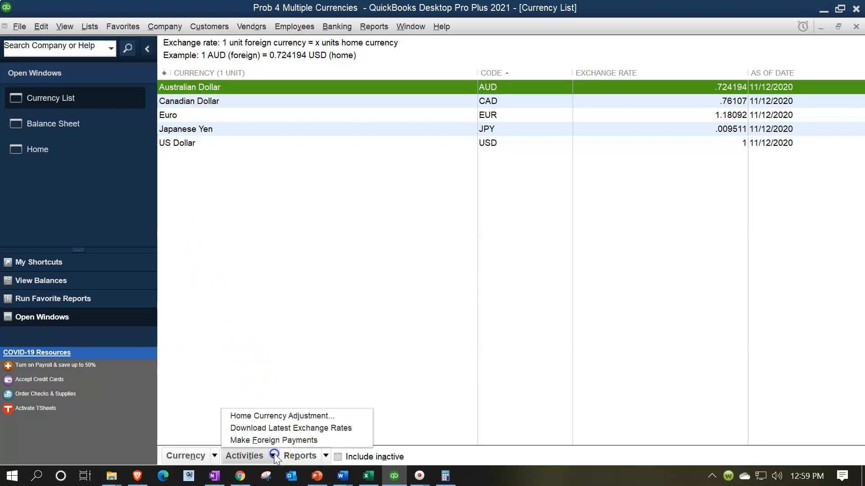
left_click(276, 431)
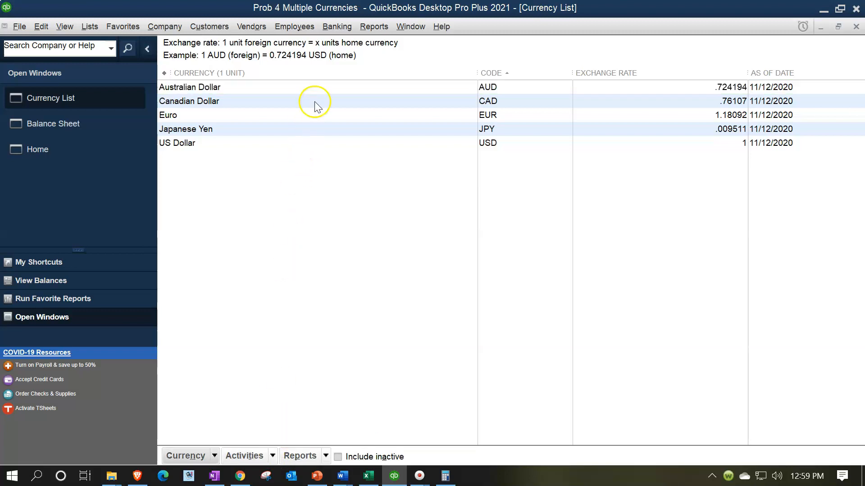
Open the Australian Dollar for editing and start a new exchange rate row below the 12/01/2021 rate.
left_click(321, 85)
double_click(322, 87)
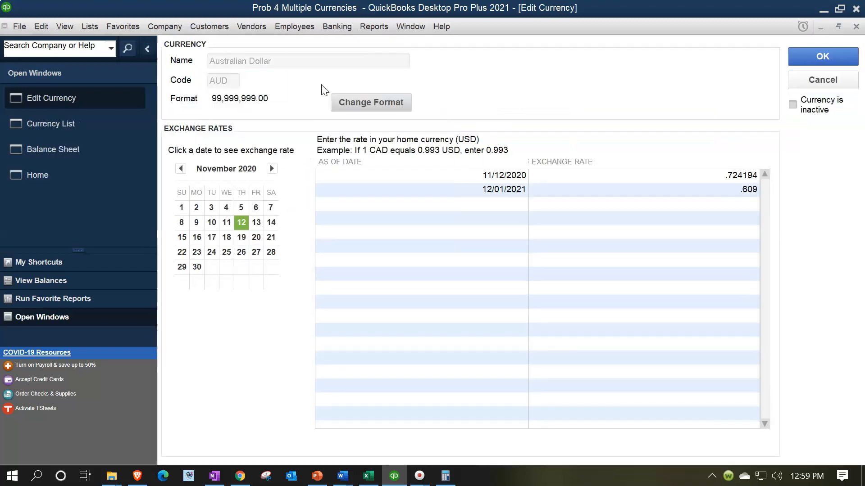
left_click(446, 203)
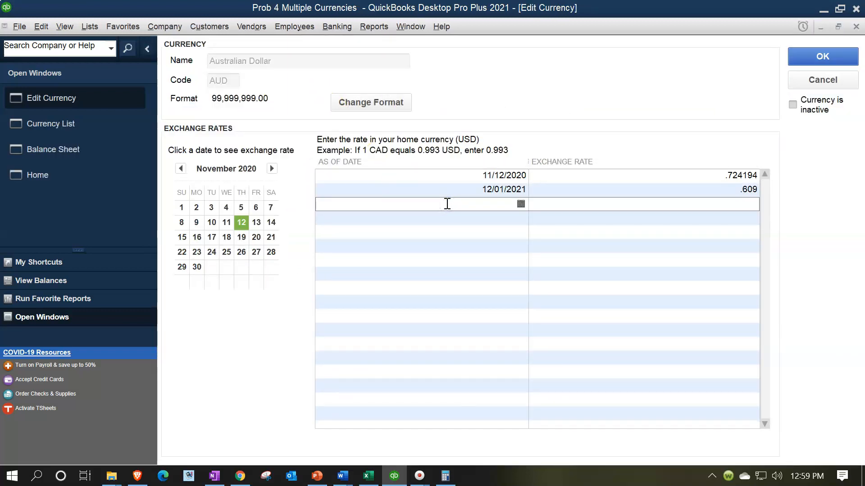
Switch back to the Excel worksheet and look up the 12/31/x1 rates in the exchange rate table.
left_click(372, 476)
left_click(286, 330)
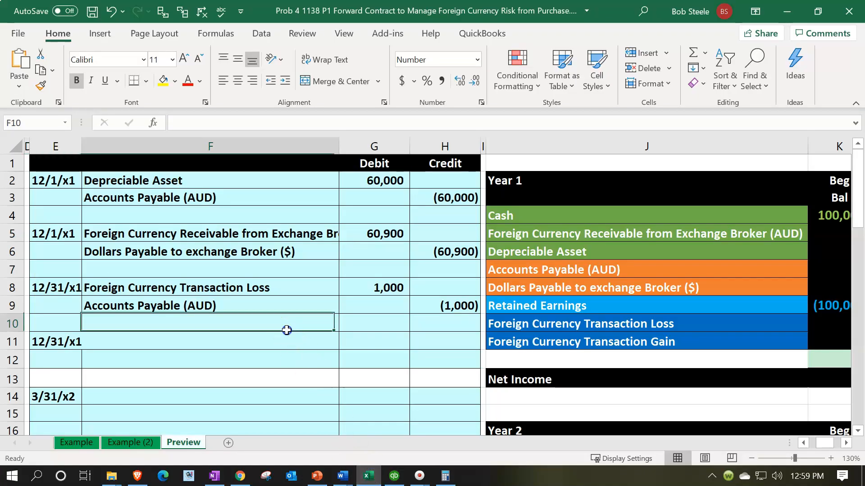
key("Left")
key("Left")
key("Left")
key("Left")
key("Left")
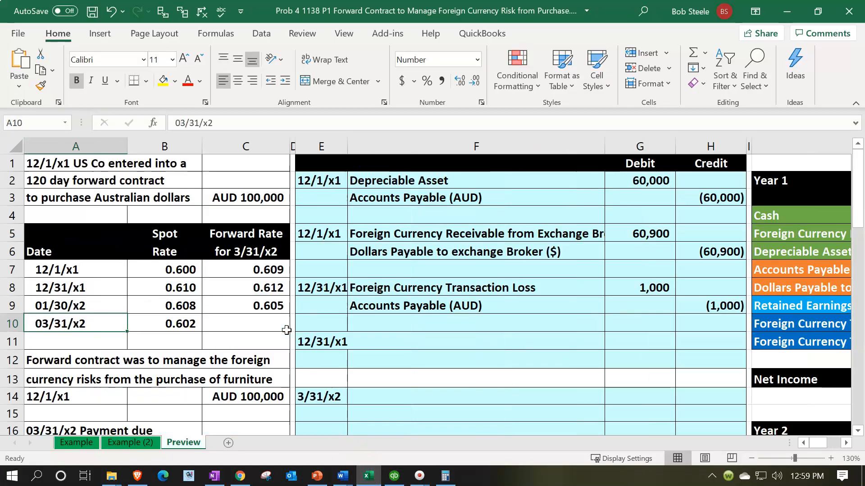
Return to QuickBooks, set the Australian Dollar exchange rate to .61 as of 12/31/2021 and save the currency.
left_click(261, 282)
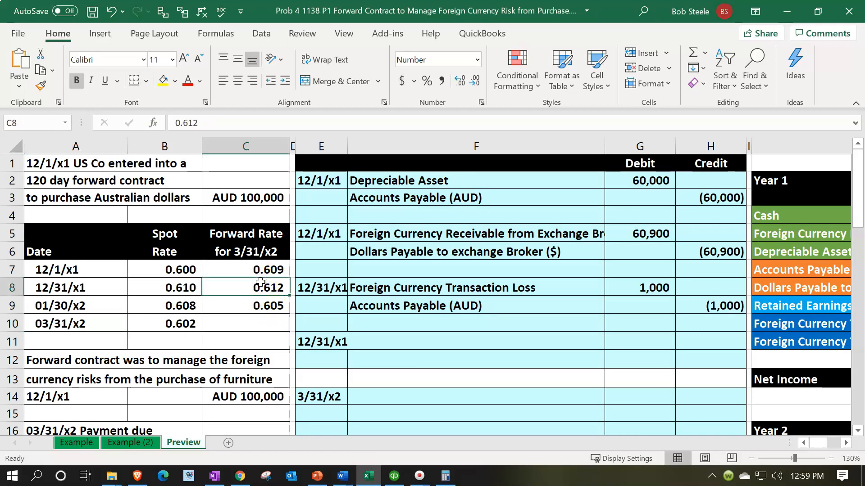
key("Left")
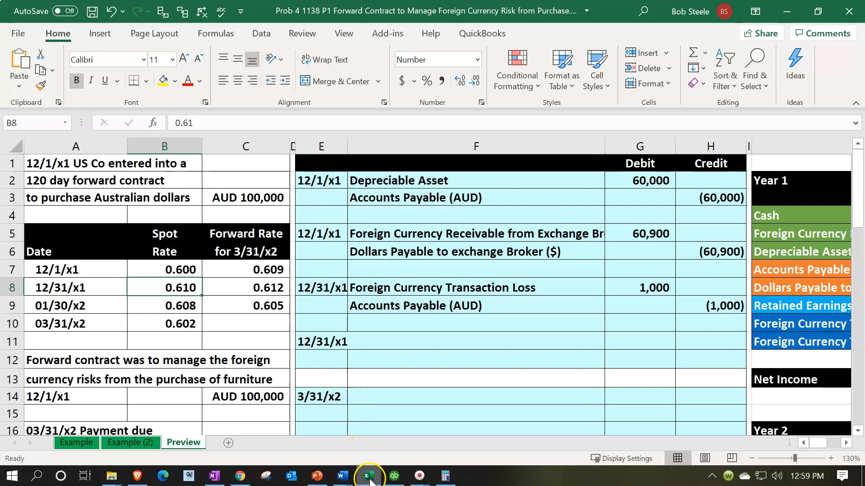
left_click(394, 478)
left_click(568, 205)
type(".61")
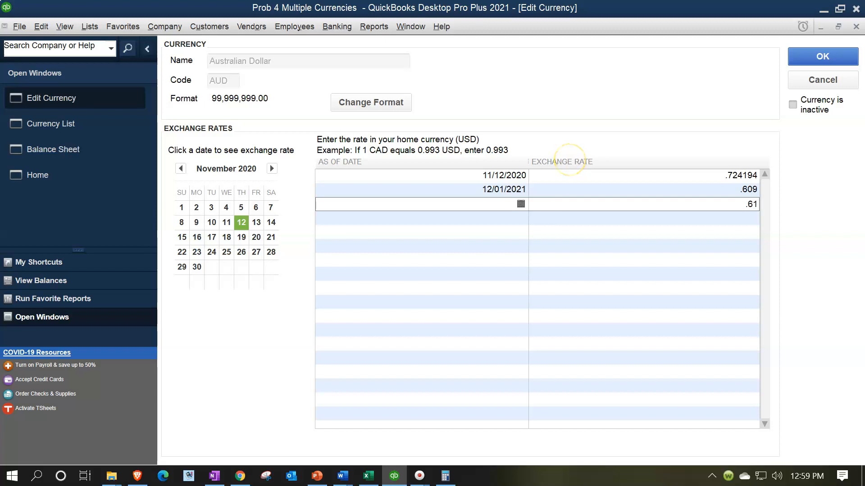
left_click(494, 205)
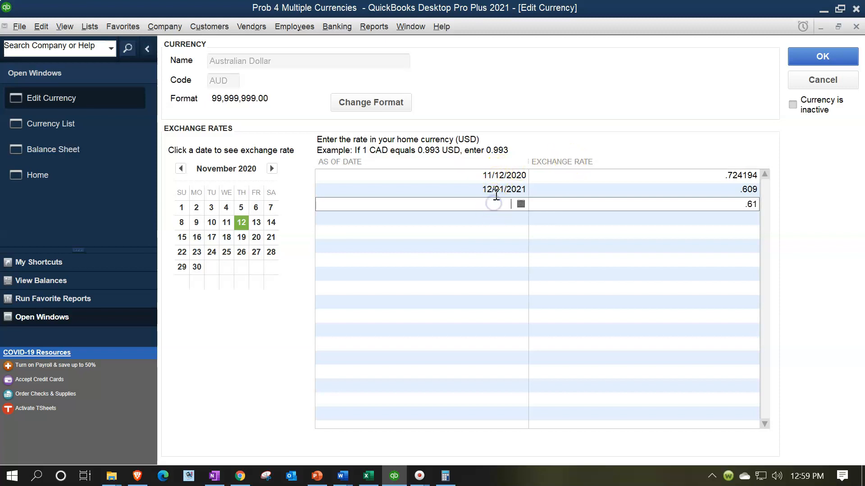
type("123121")
key("Tab")
key("Tab")
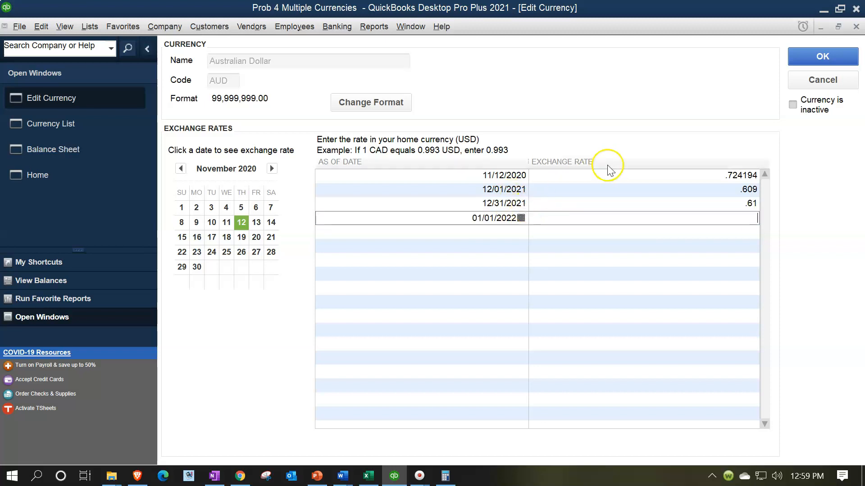
left_click(810, 64)
left_click(491, 73)
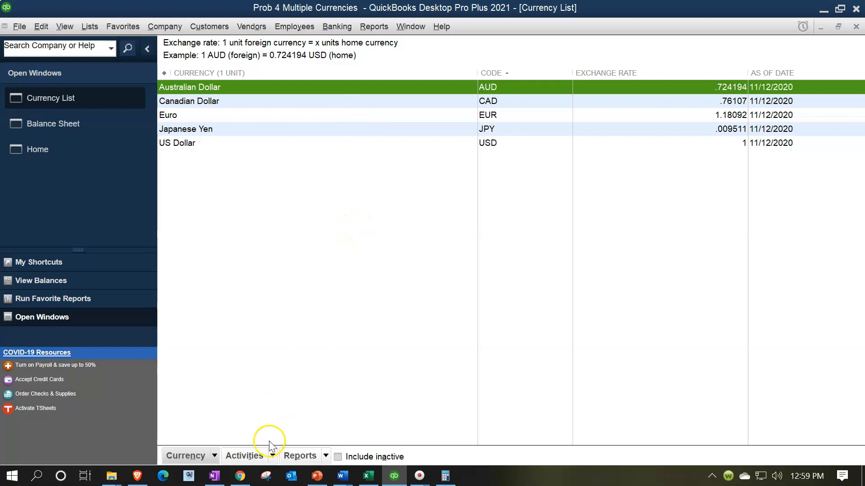
Start a home currency adjustment dated 12/31/2021 for the Australian Dollar and calculate the adjustment.
left_click(273, 456)
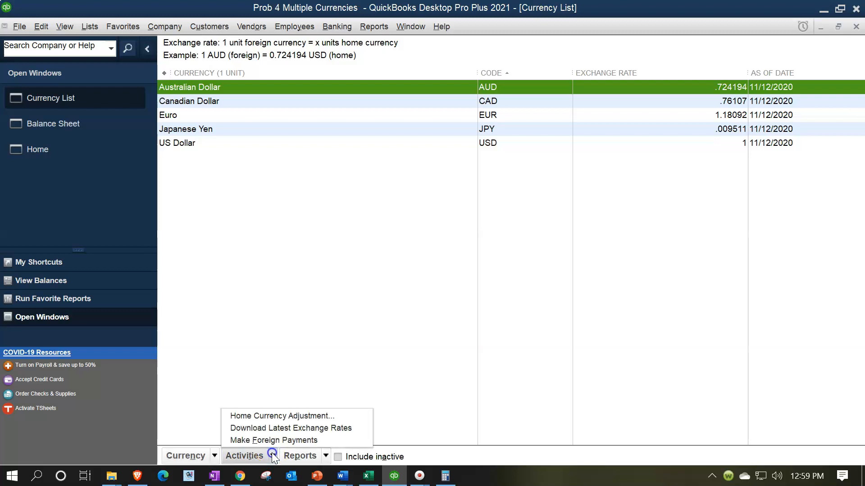
left_click(273, 416)
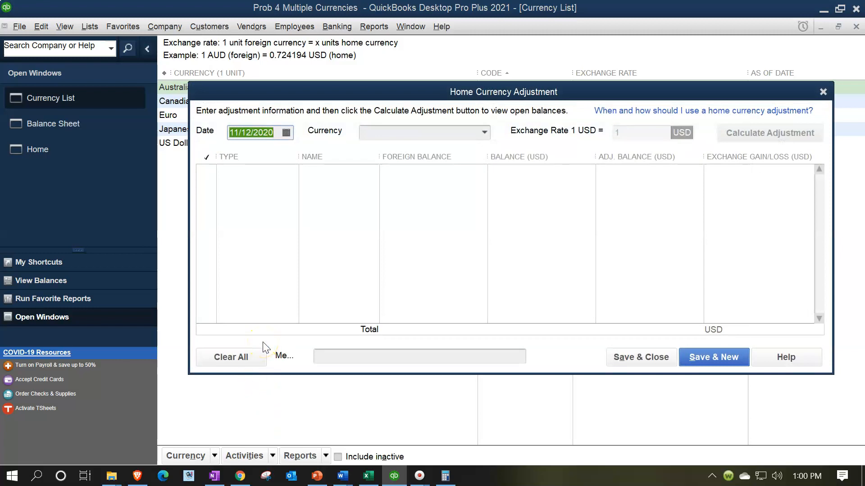
type("12/31/2021")
key("Tab")
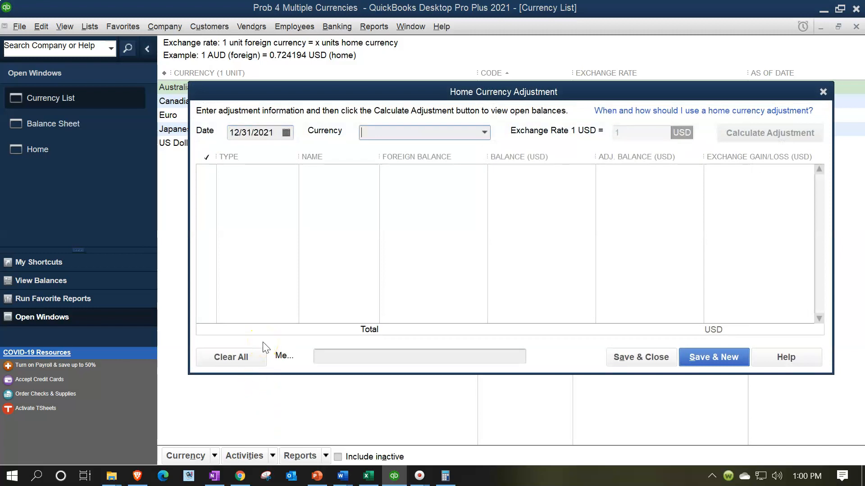
left_click(483, 133)
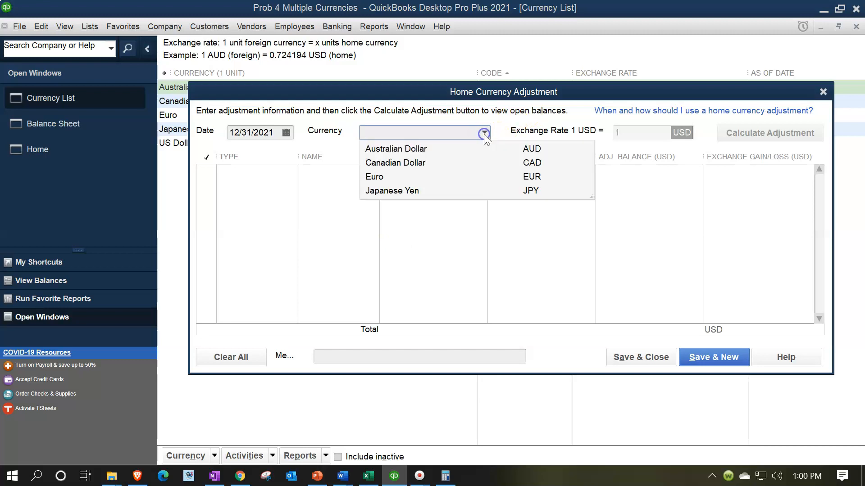
left_click(435, 147)
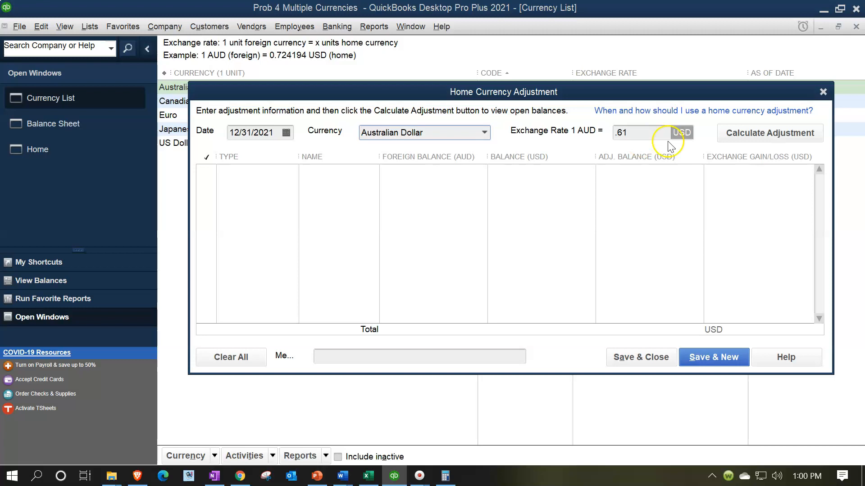
left_click(723, 135)
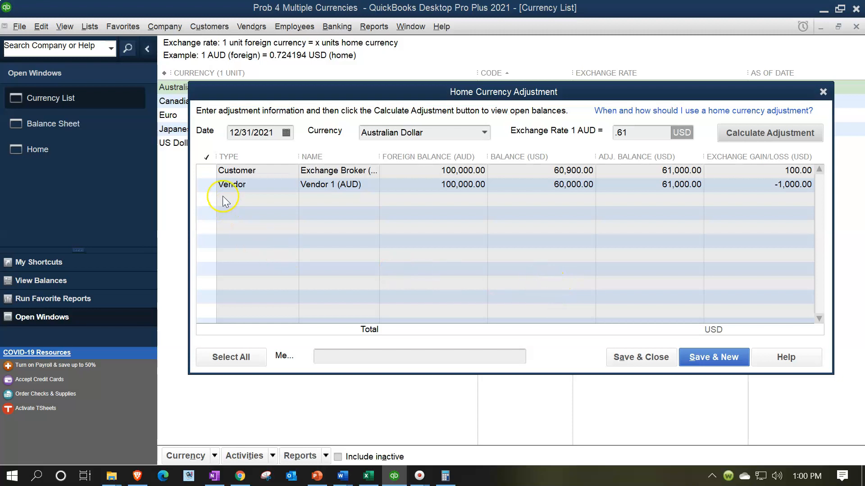
Include only the Vendor 1 (AUD) balance in the adjustment, save it and close the Currency List.
left_click(204, 185)
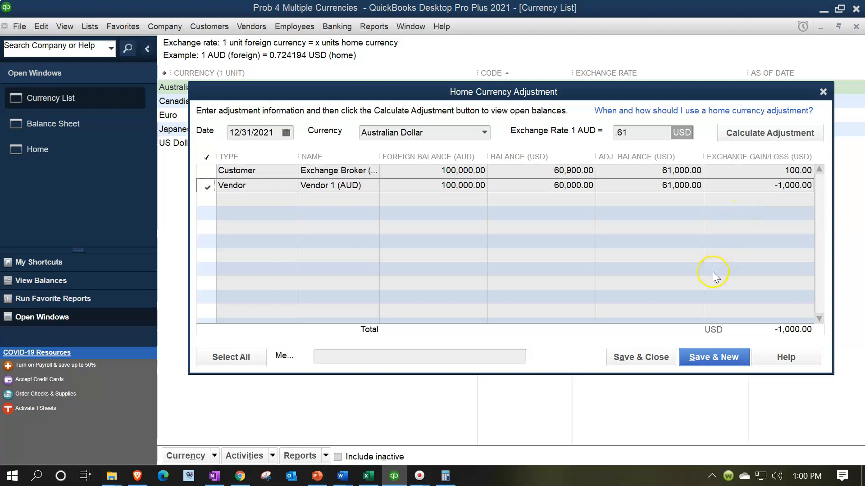
left_click(659, 358)
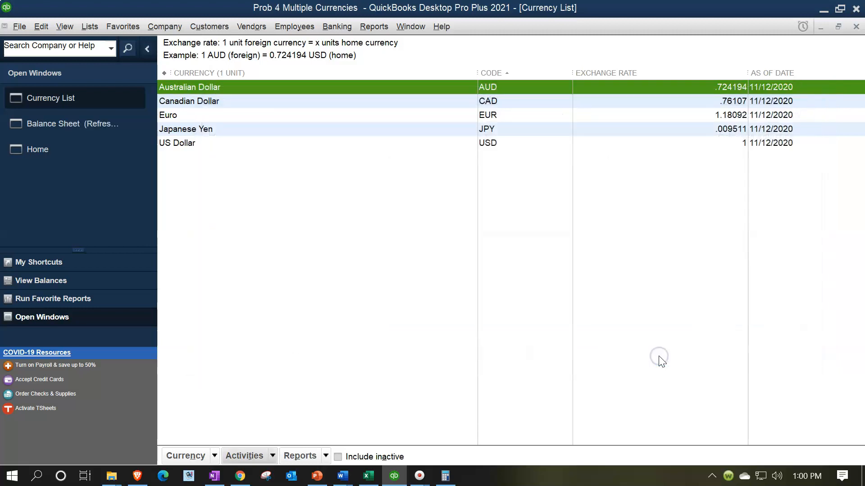
left_click(855, 27)
Drill down from the Balance Sheet's Accounts Payable (AUD) balance to the 12/31/2021 general journal entry, examine it and return to the report.
left_click(60, 98)
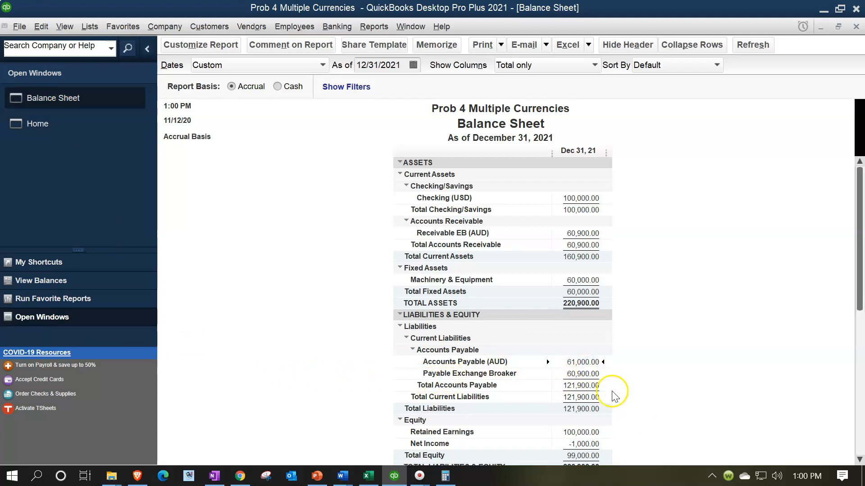
double_click(583, 362)
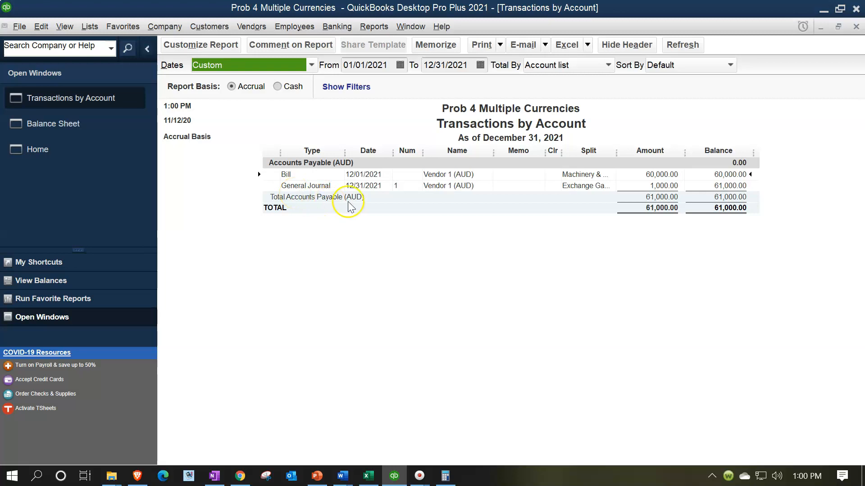
double_click(654, 186)
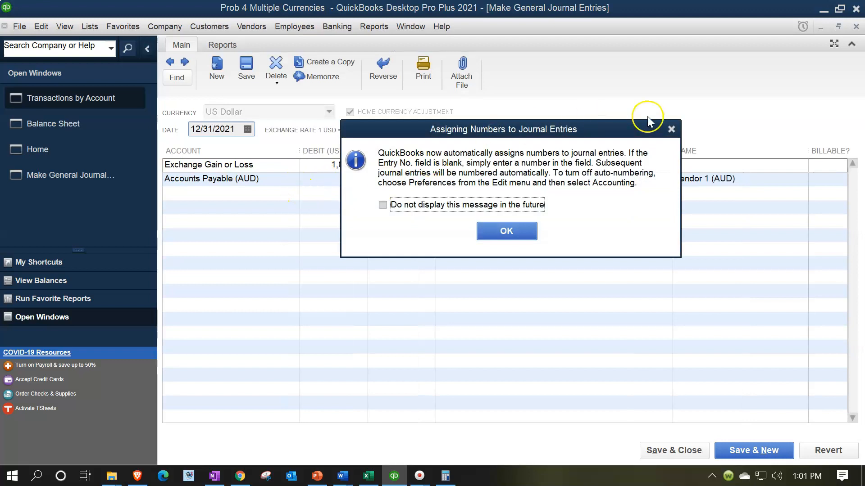
left_click(668, 128)
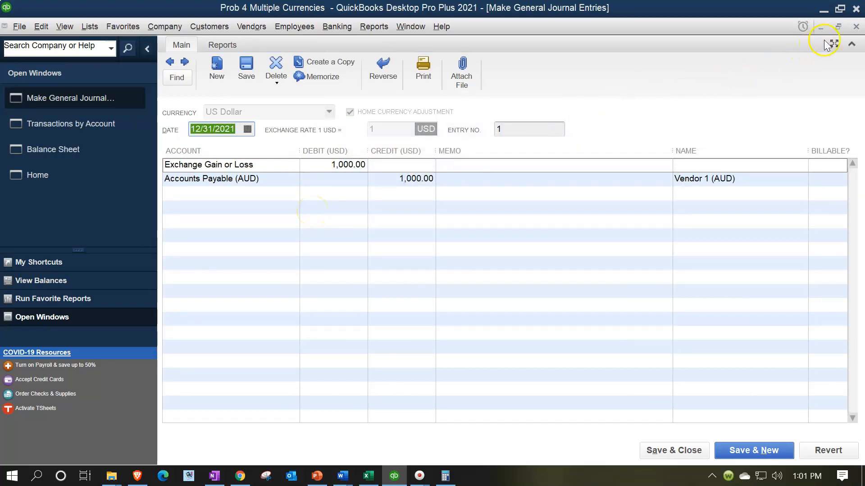
left_click(854, 28)
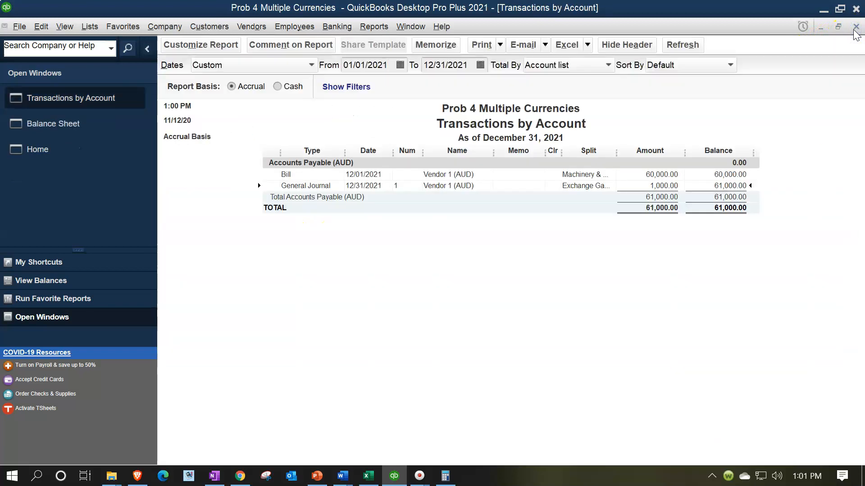
left_click(855, 28)
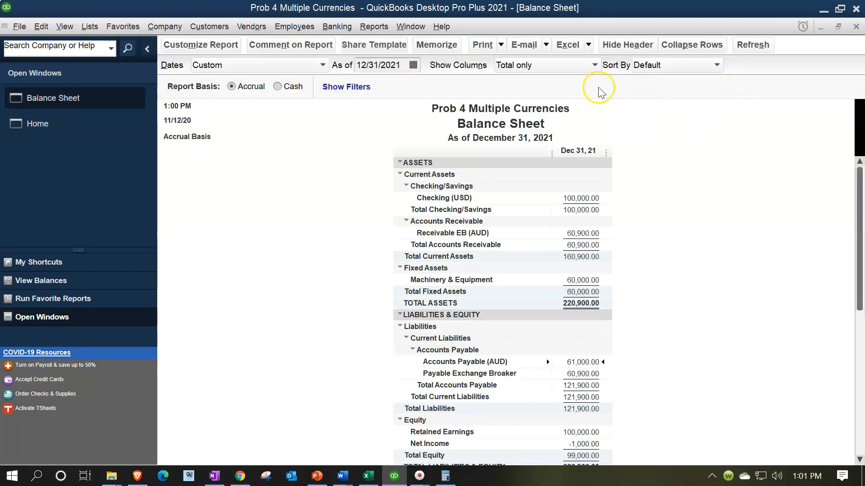
Create a Profit & Loss report from 01/01/2021 to 12/31/2021 and check the Exchange Gain or Loss line.
left_click(374, 27)
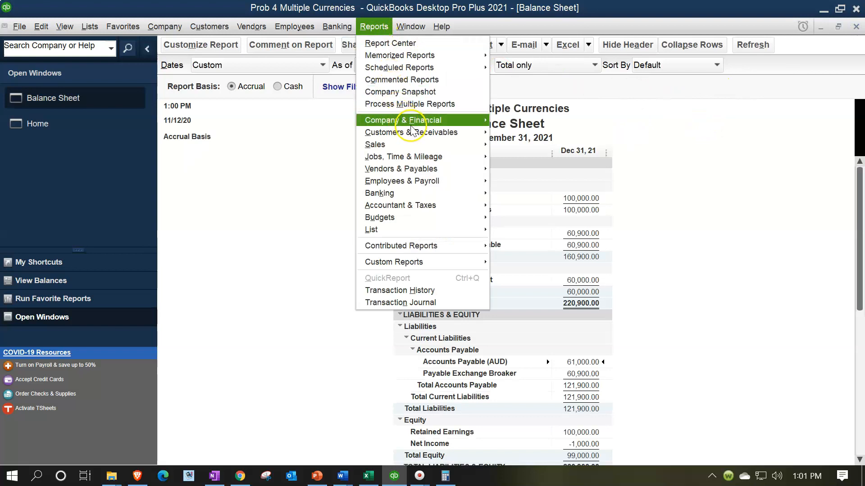
mouse_move(397, 120)
left_click(521, 121)
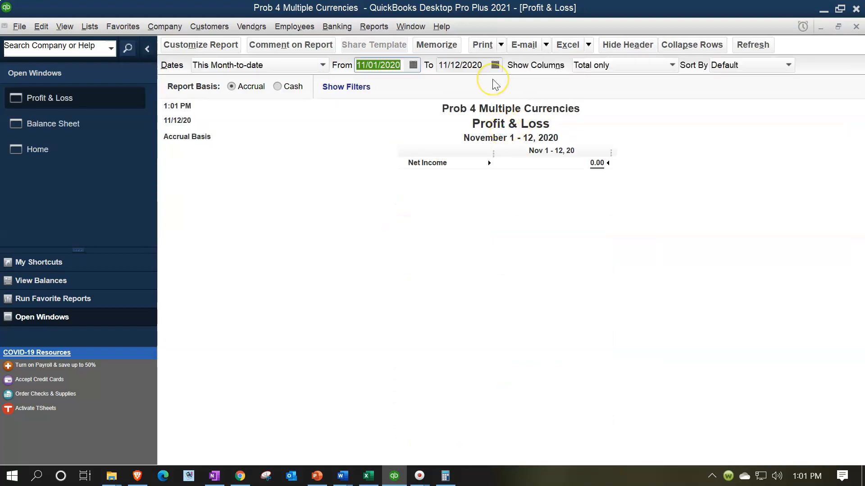
type("01012021")
key("Tab")
type("12/31/2021")
key("Tab")
left_click(540, 188)
left_click(587, 188)
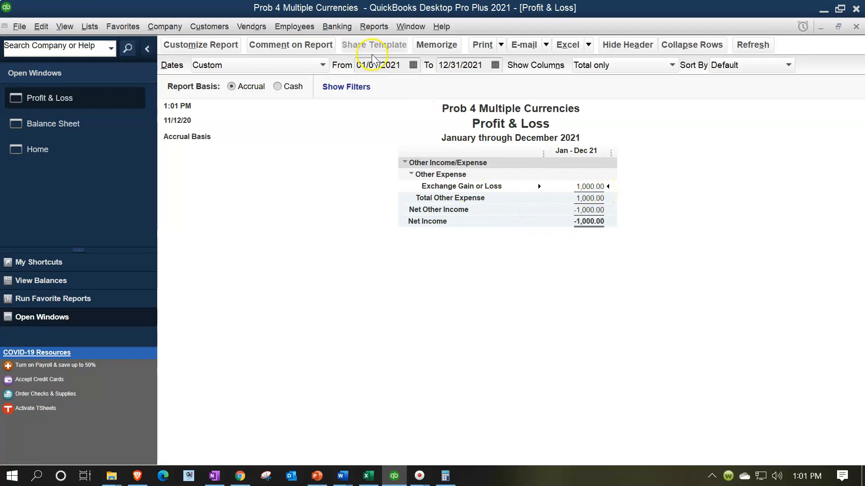
Create a Trial Balance from 01/01/2021 to 12/31/2021 and check the Exchange Gain or Loss balance.
left_click(373, 27)
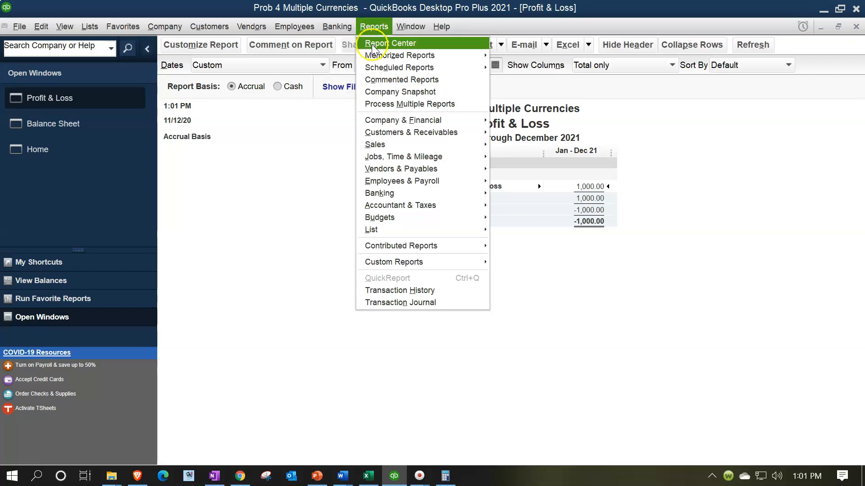
mouse_move(439, 206)
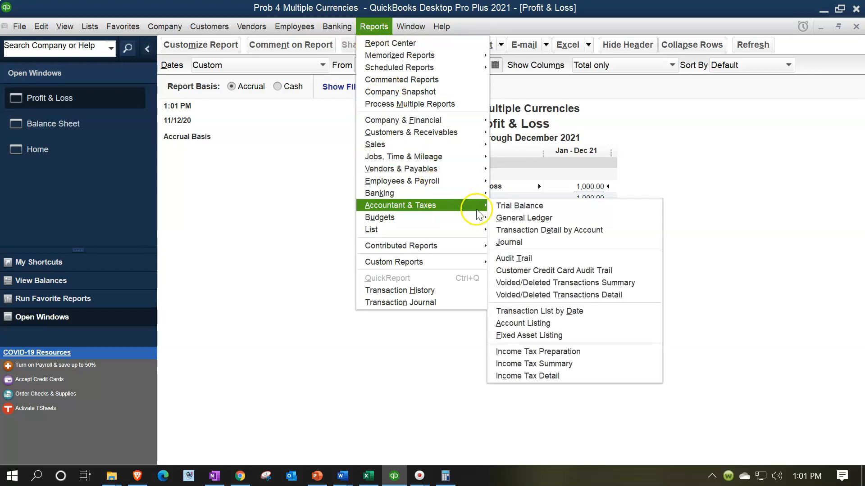
left_click(515, 208)
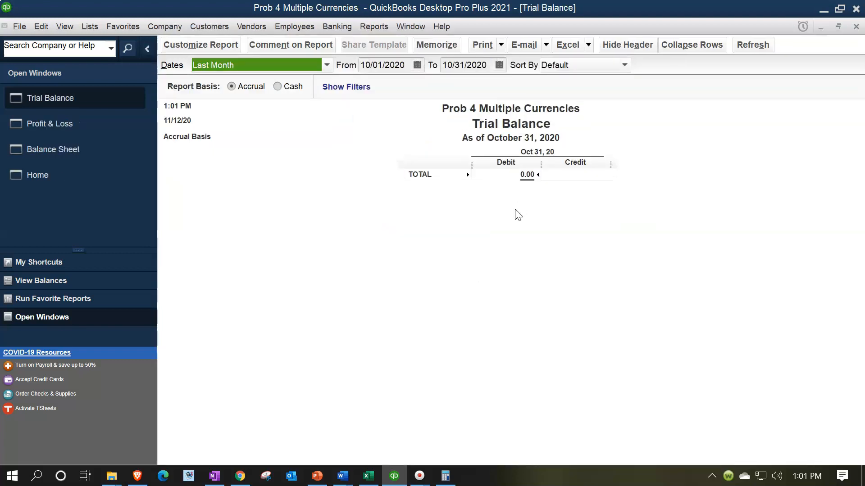
type("010121")
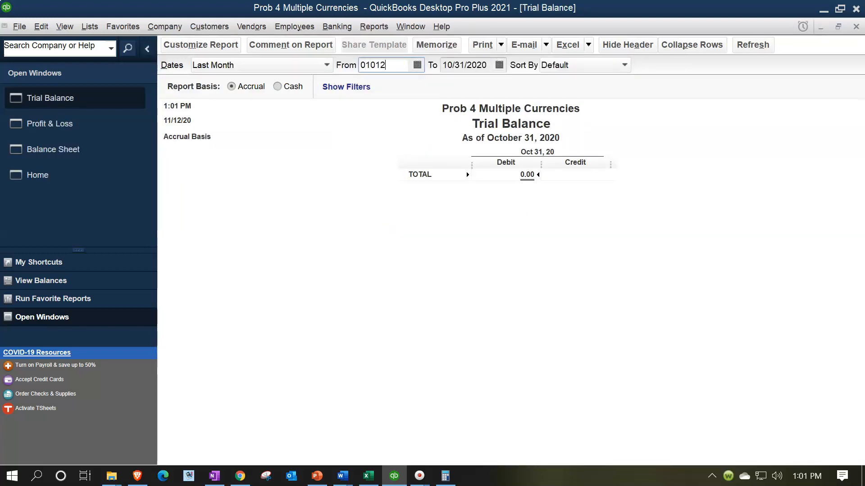
key("Tab")
type("1231")
key("Tab")
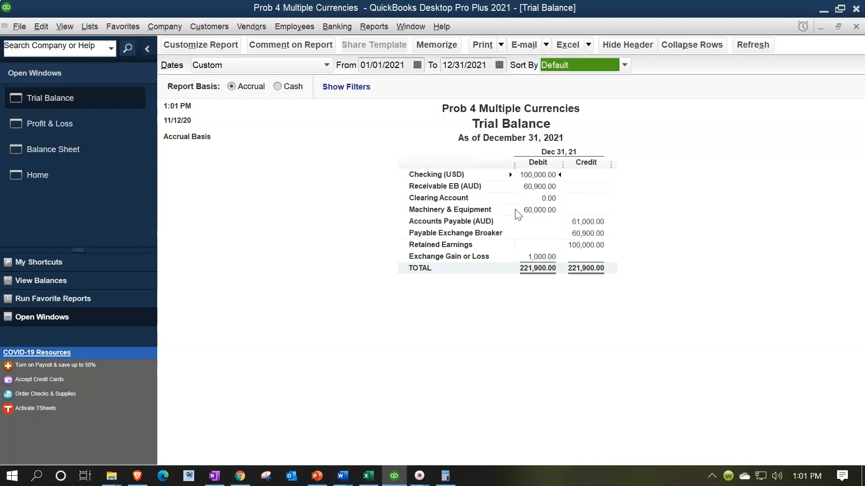
left_click(624, 240)
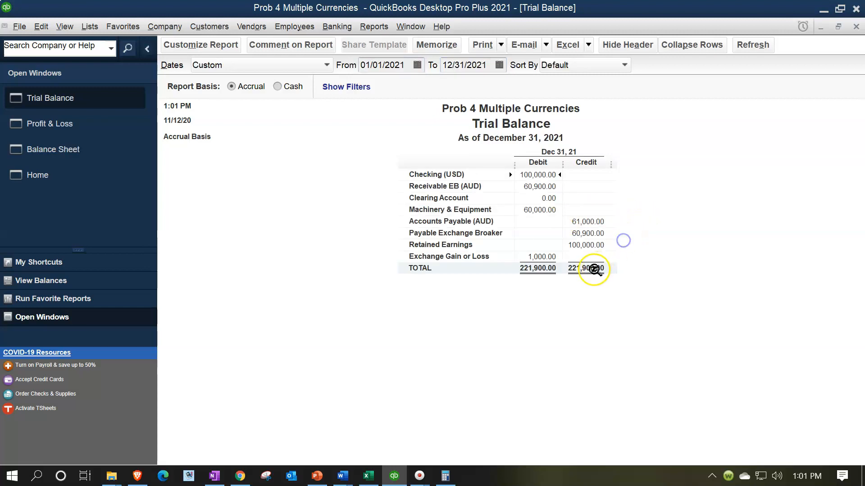
left_click(550, 257)
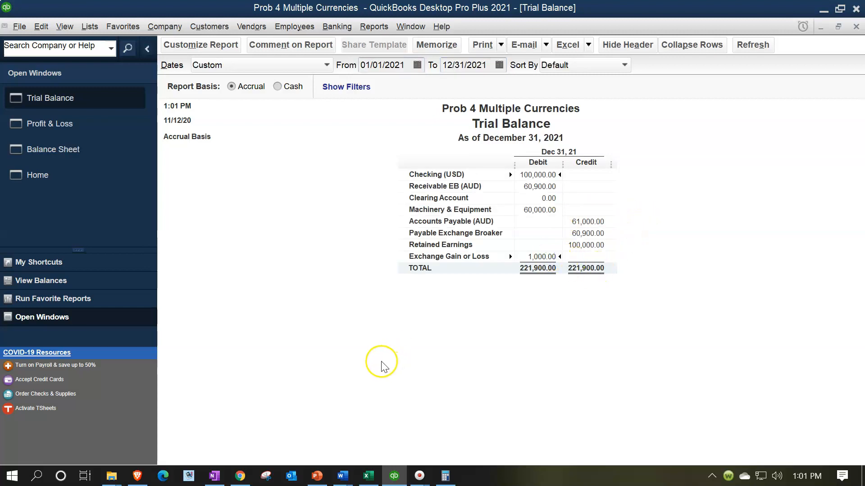